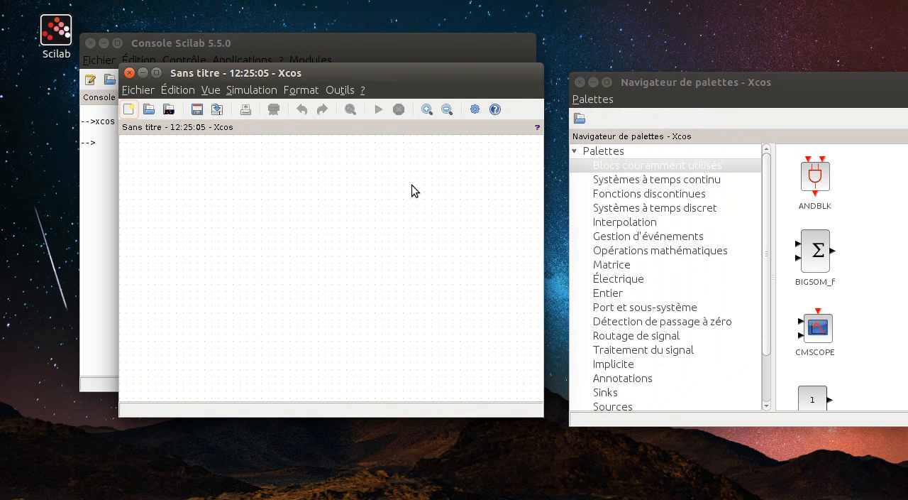
- Move the palette browser closer to the diagram window, close it and reopen it
left_click_drag(646, 93, 569, 92)
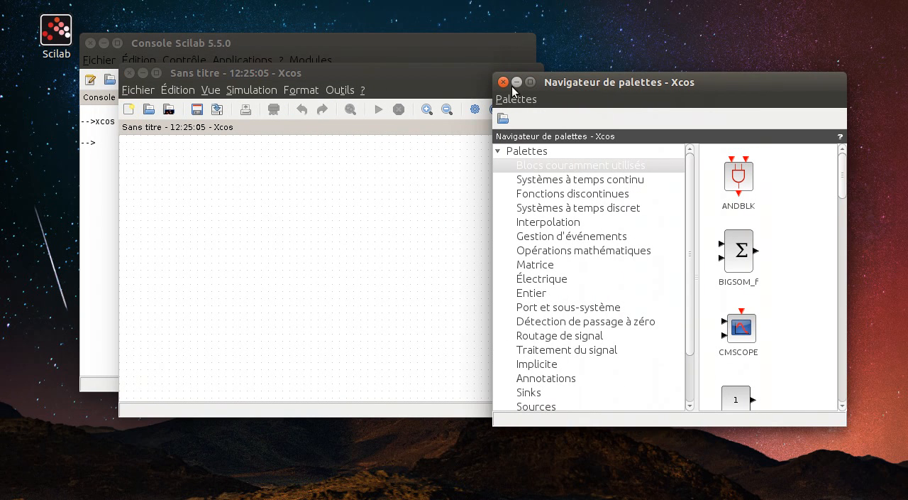
left_click(506, 83)
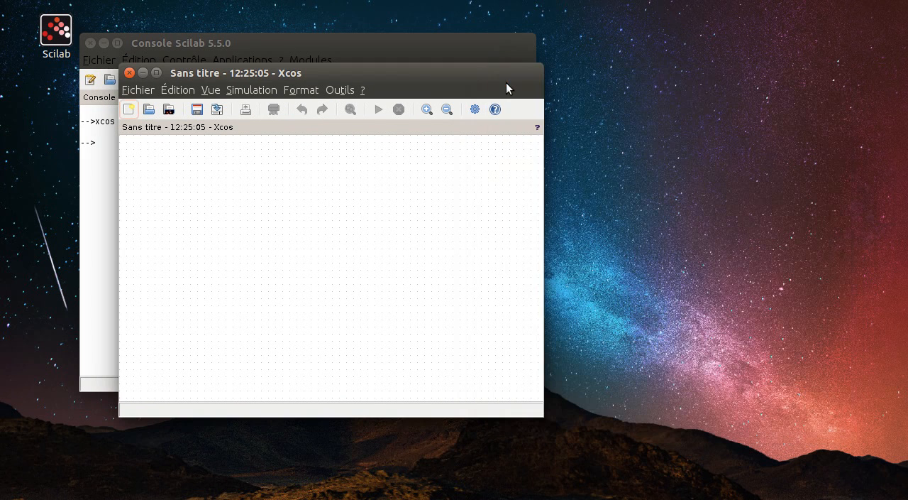
left_click(210, 90)
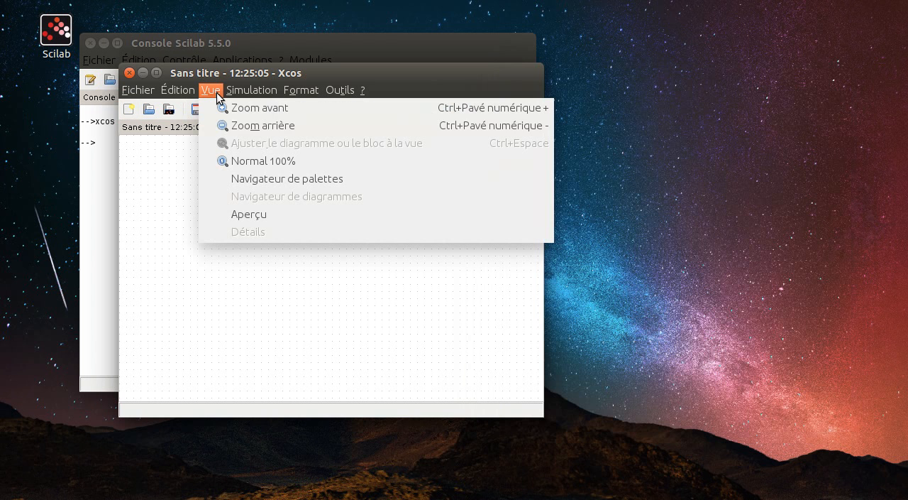
left_click(244, 178)
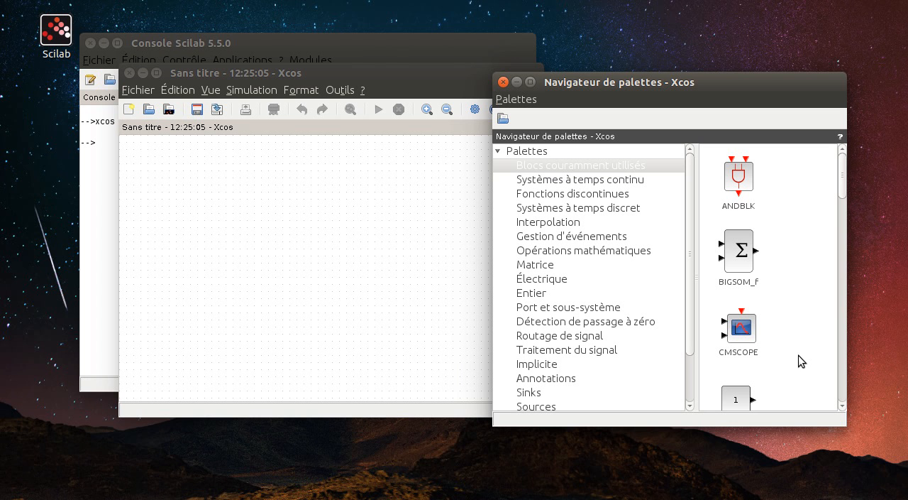
- Add a CMSCOPE block from the commonly used blocks palette to the right part of the diagram
left_click(747, 337)
left_click_drag(747, 336, 436, 259)
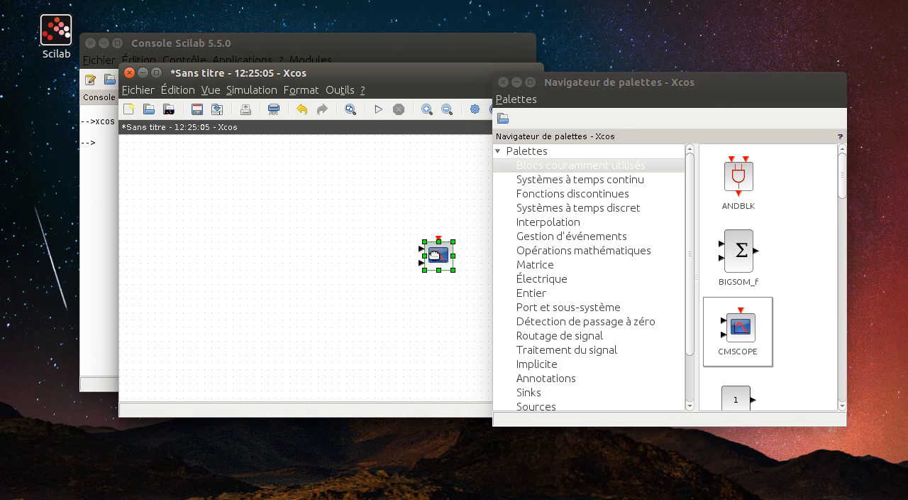
left_click(386, 180)
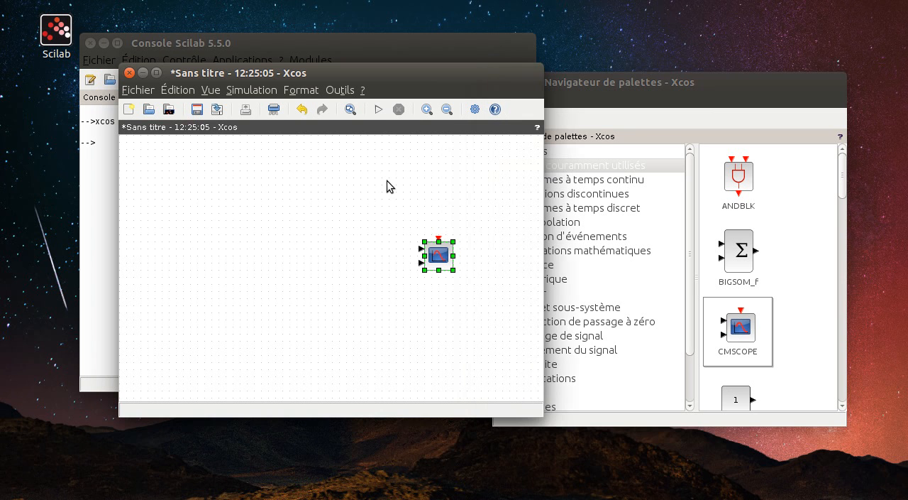
- Read the block help for CMSCOPE, covering its parameters and default properties, and close the help
right_click(438, 261)
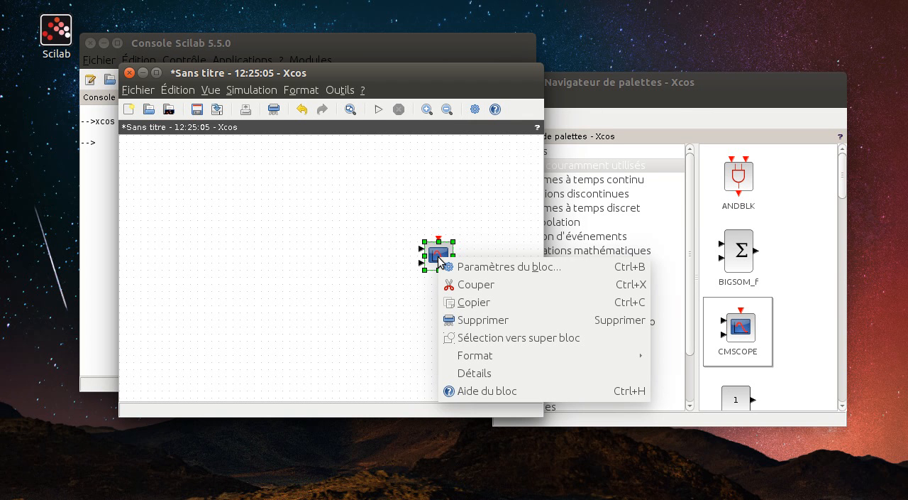
left_click(493, 393)
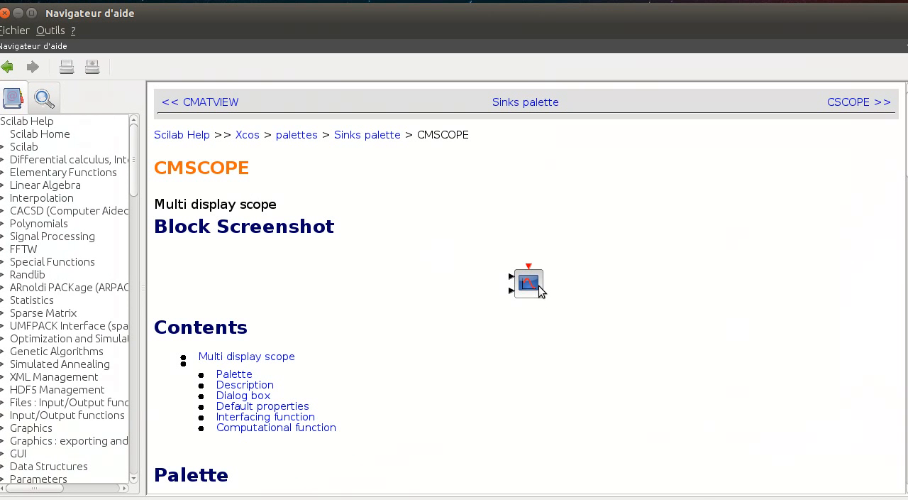
scroll(537, 284, "down", 6)
scroll(539, 286, "down", 4)
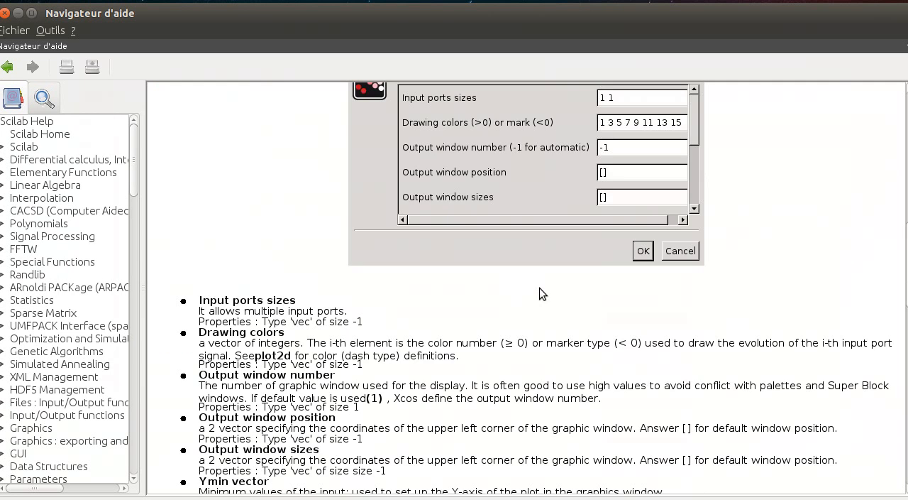
scroll(539, 288, "down", 4)
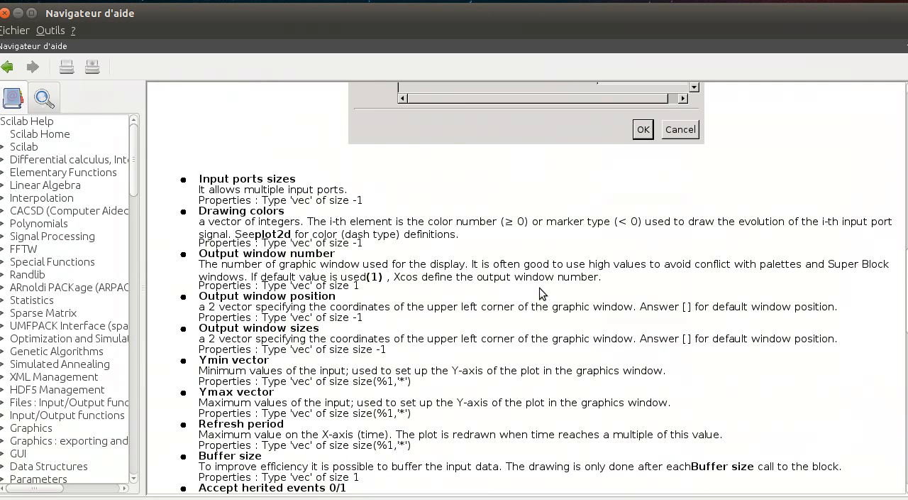
scroll(539, 288, "down", 9)
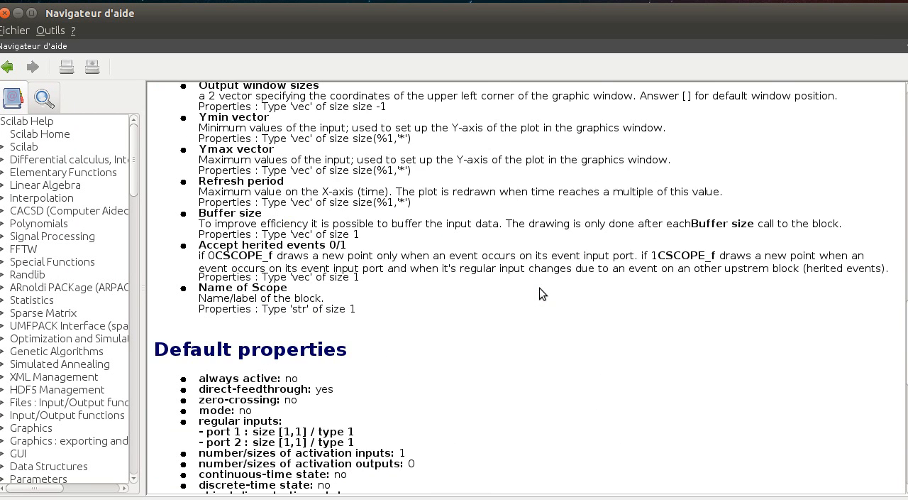
scroll(539, 288, "down", 3)
left_click(5, 13)
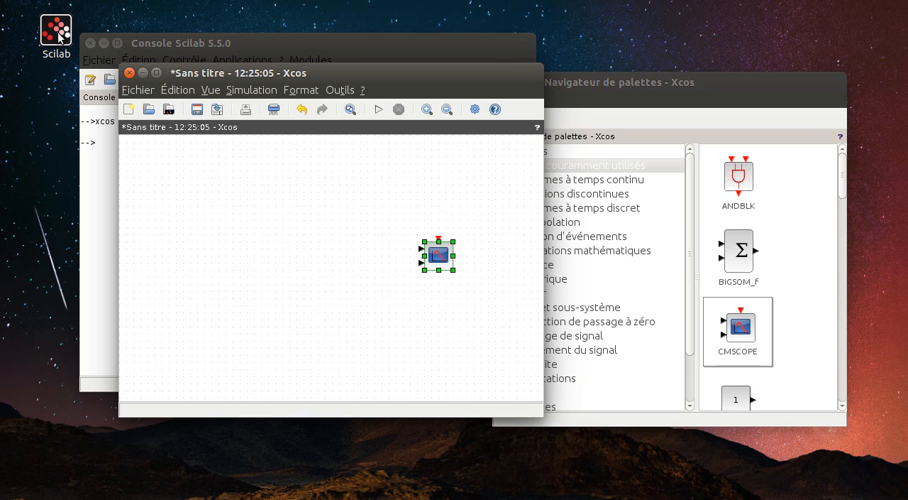
- Add a ConstantVoltage block from the Électrique palette on the left side of the diagram
left_click(719, 103)
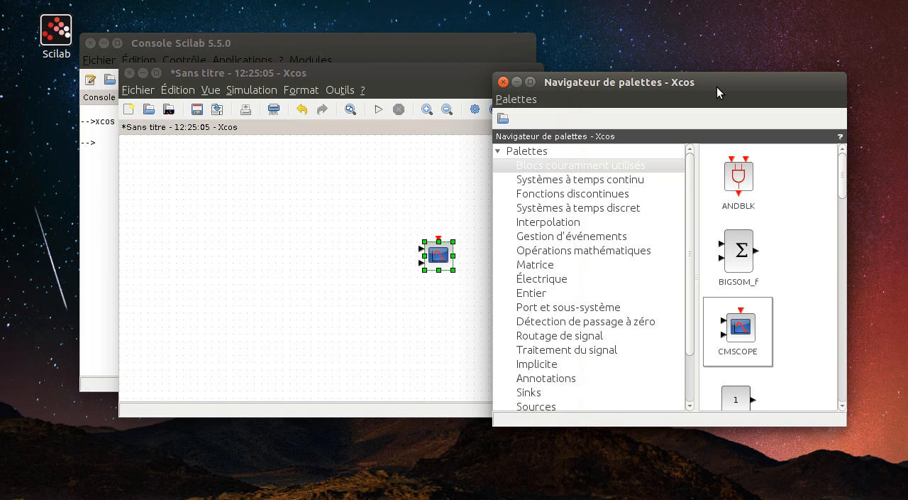
left_click(568, 278)
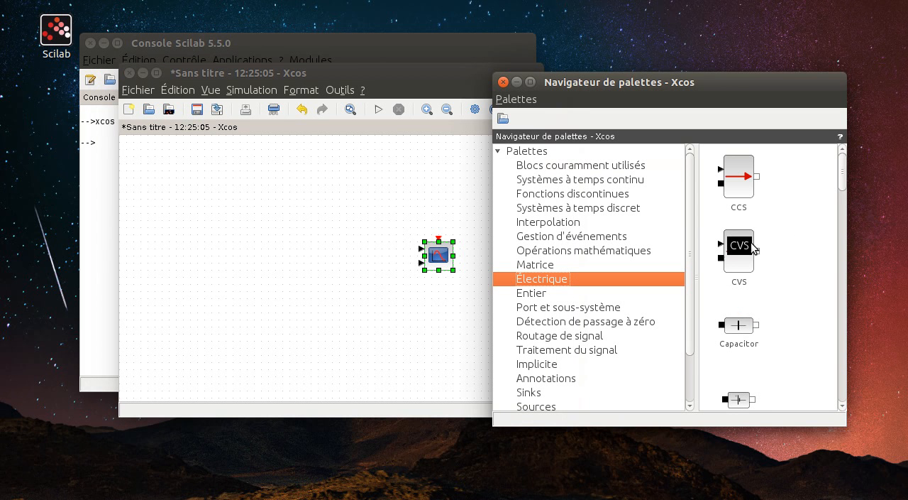
scroll(765, 305, "down", 1)
left_click(739, 328)
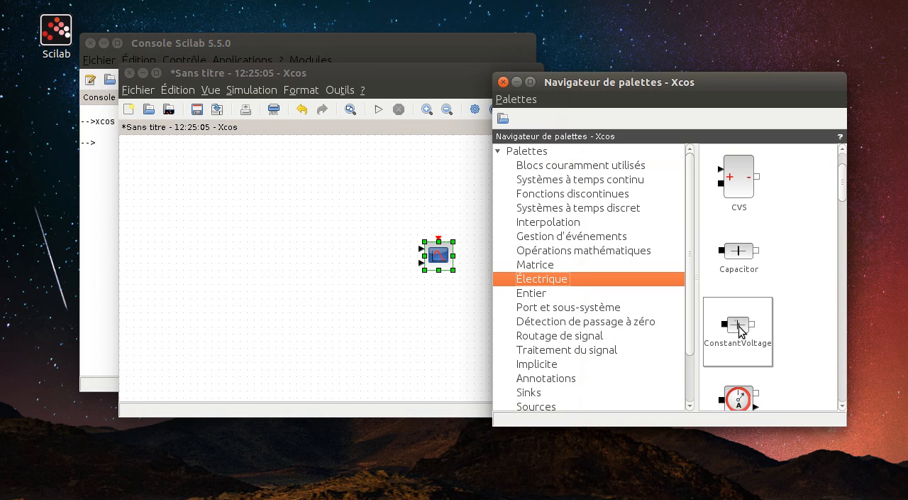
left_click_drag(741, 331, 185, 270)
- Add an NPN transistor block between the voltage source and the scope, above the source
scroll(794, 292, "down", 2)
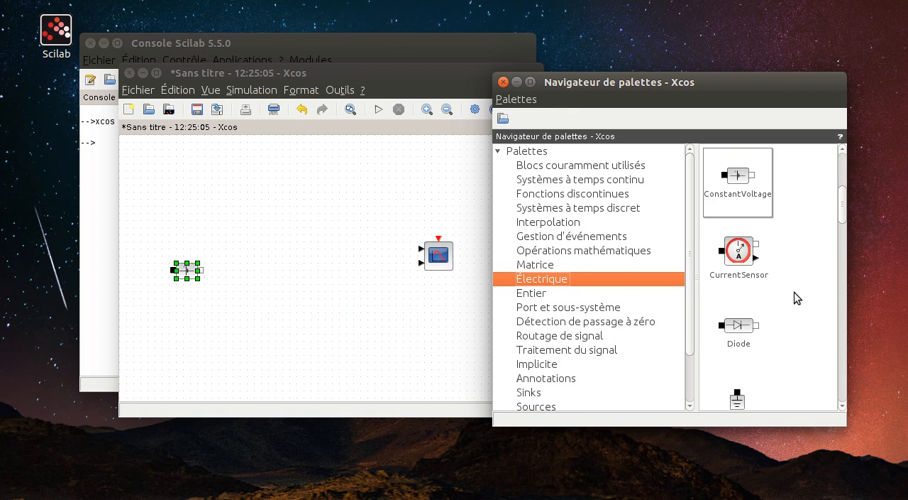
scroll(794, 292, "down", 5)
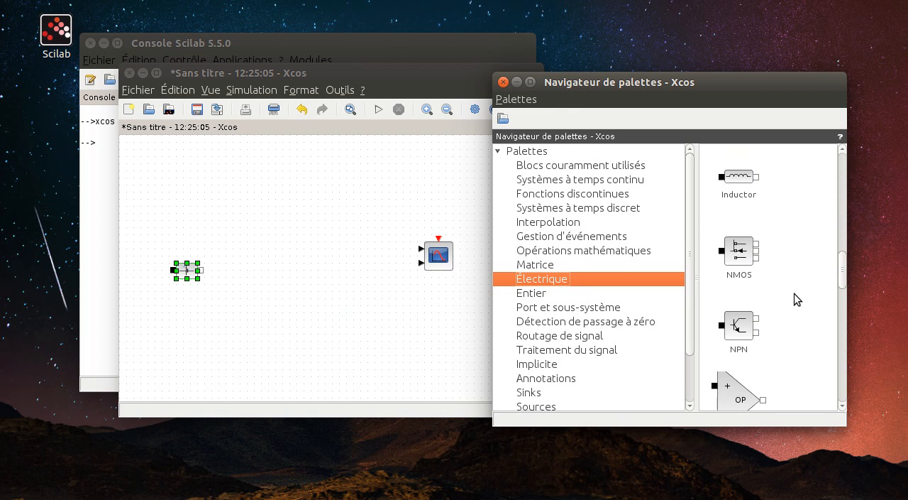
left_click_drag(745, 334, 284, 236)
left_click(809, 277)
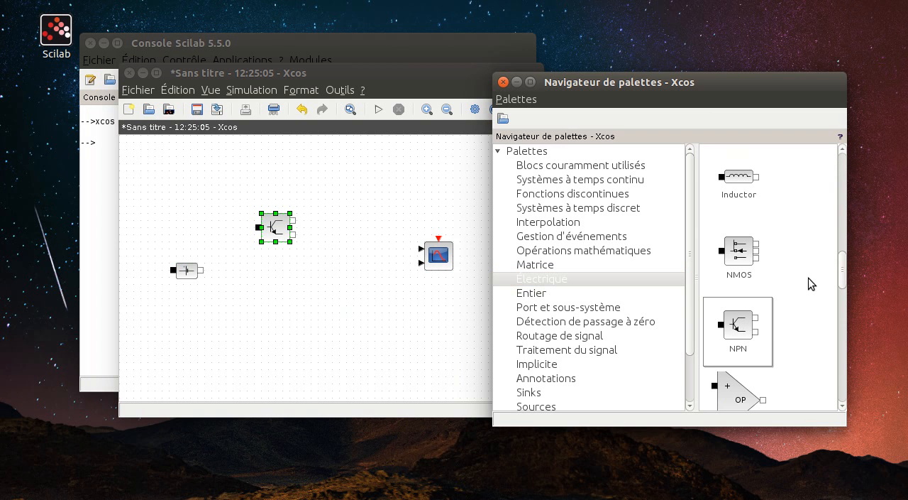
- Add a Resistor block to the upper right of the NPN transistor and a Switch block below the transistor
scroll(808, 277, "down", 3)
scroll(808, 277, "down", 4)
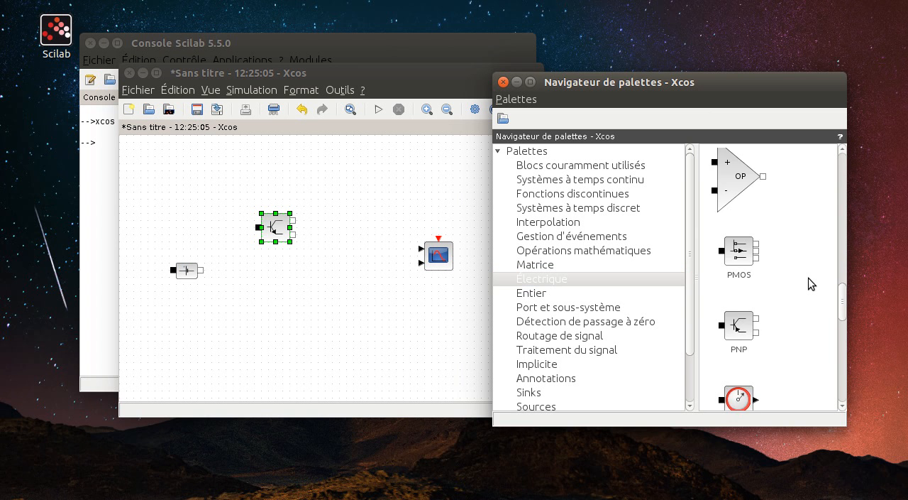
scroll(808, 278, "up", 1)
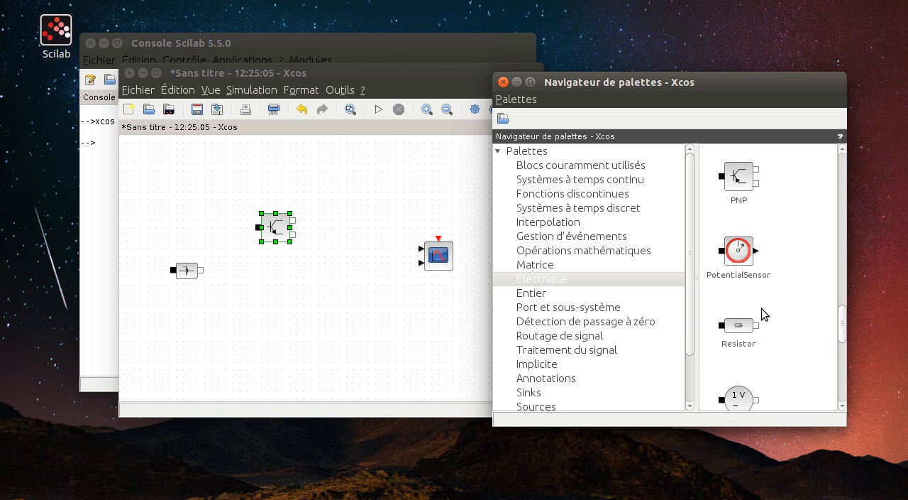
left_click_drag(748, 333, 379, 194)
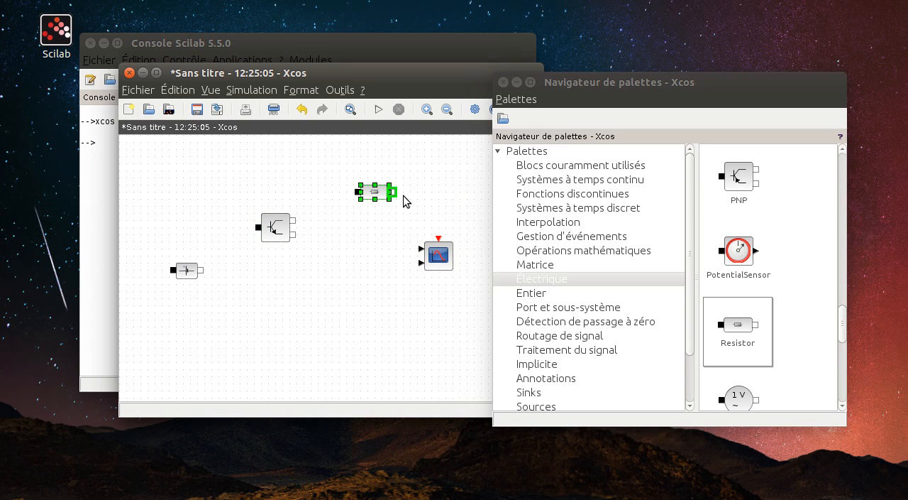
scroll(773, 298, "down", 2)
left_click_drag(735, 324, 291, 306)
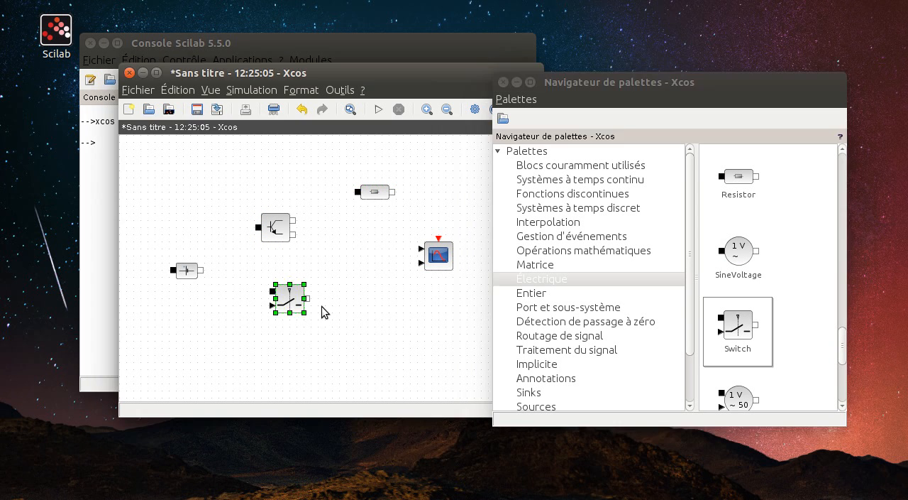
- Enlarge the diagram window and spread the scope, resistor, NPN transistor and switch farther to the right
left_click(409, 69)
left_click_drag(542, 63, 753, 57)
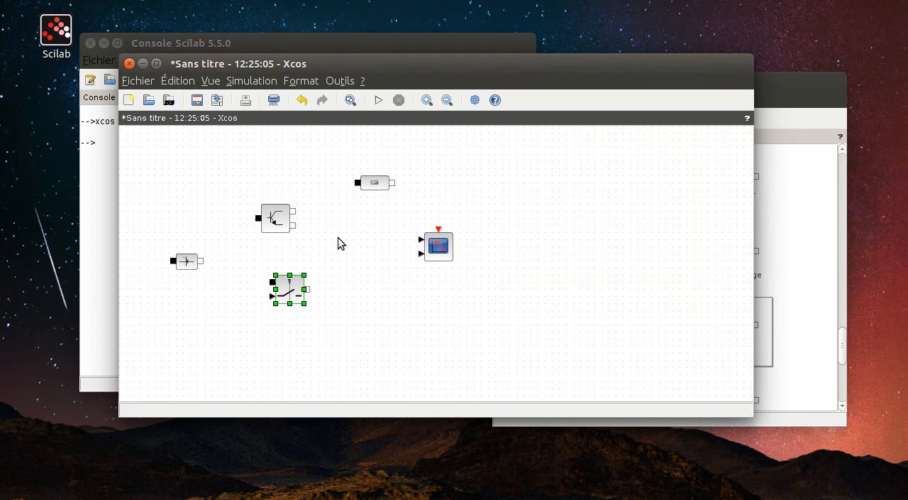
left_click(434, 249)
left_click_drag(434, 248, 611, 278)
left_click_drag(370, 183, 532, 167)
left_click(626, 286)
left_click_drag(626, 285, 654, 292)
left_click_drag(277, 222, 383, 207)
left_click_drag(293, 293, 378, 293)
- Rotate the ConstantVoltage block three times so its black port points up and its white port down
left_click(184, 260)
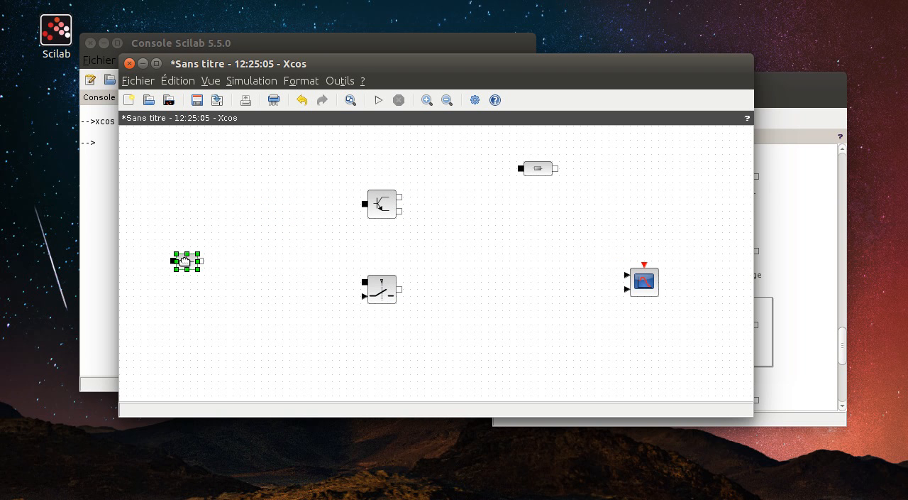
right_click(184, 261)
mouse_move(209, 358)
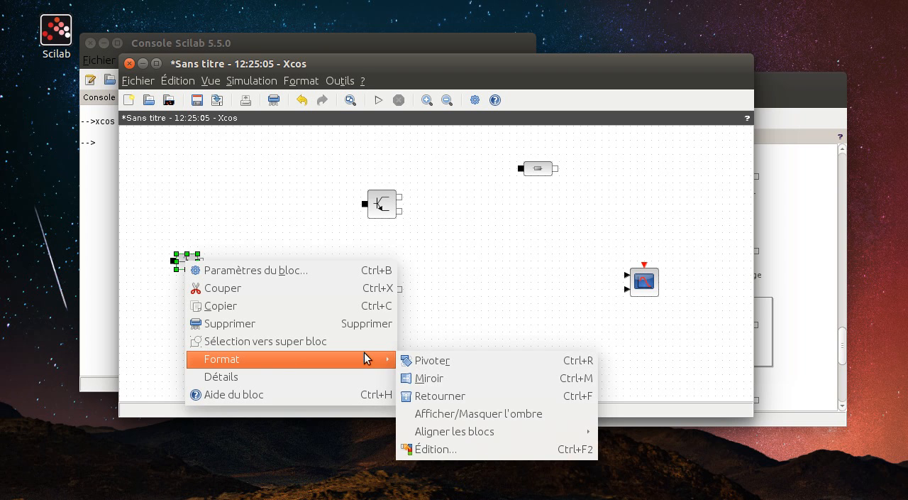
left_click(409, 359)
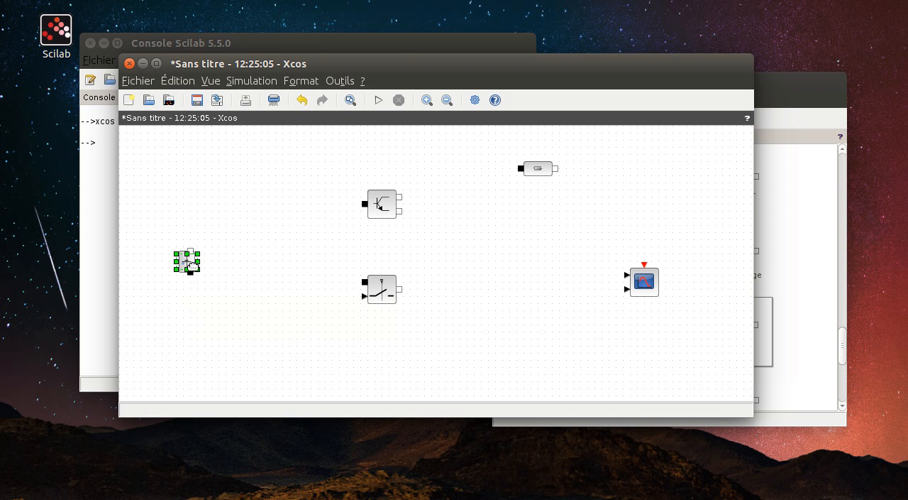
key("ctrl+r")
key("ctrl+r")
- Rotate the NPN transistor once so its two white ports point up and its black port down
left_click(382, 205)
key("ctrl+r")
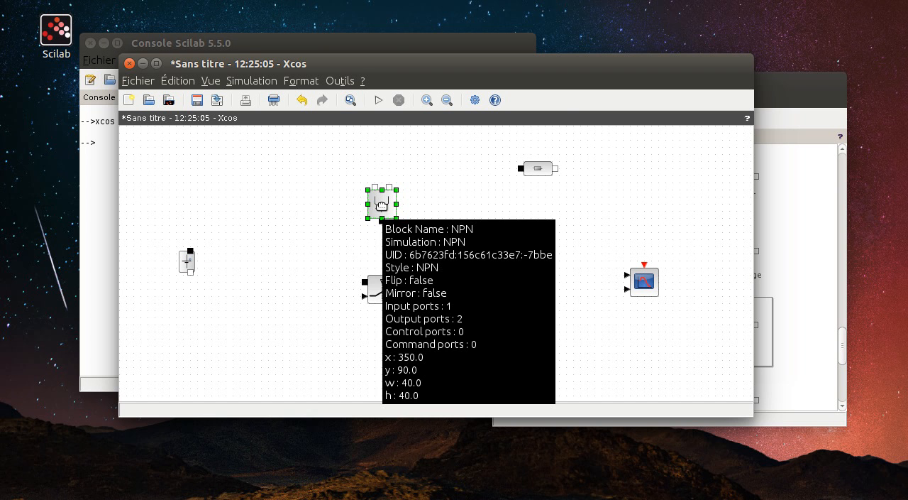
left_click(271, 189)
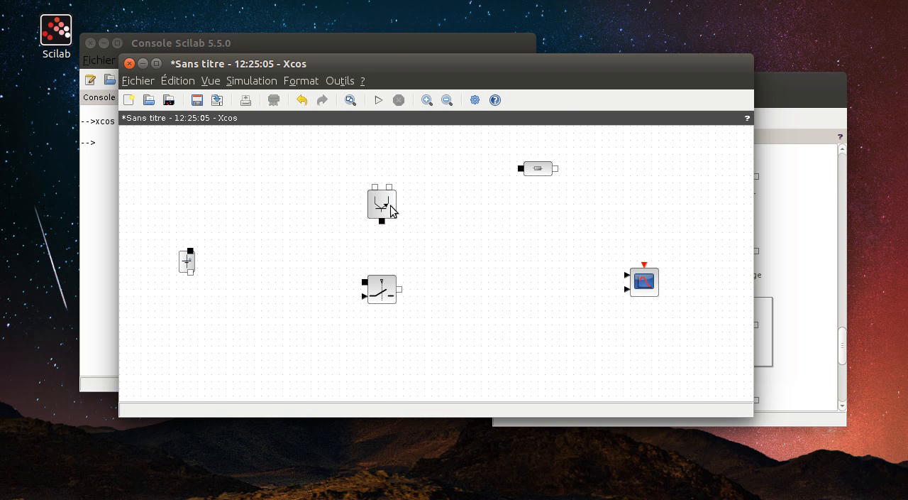
- Reposition the switch nearer the voltage source, with the NPN transistor above and to the right of it
left_click_drag(376, 205, 327, 197)
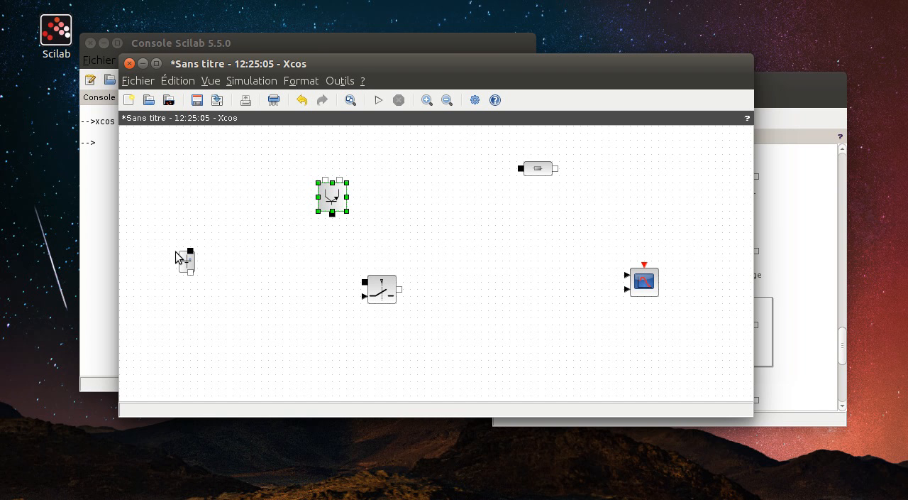
left_click_drag(378, 287, 315, 281)
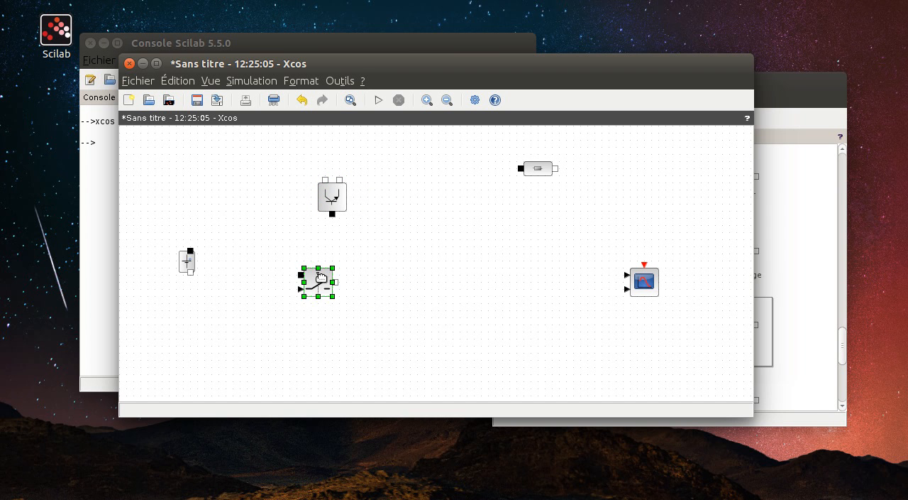
left_click_drag(332, 188, 375, 188)
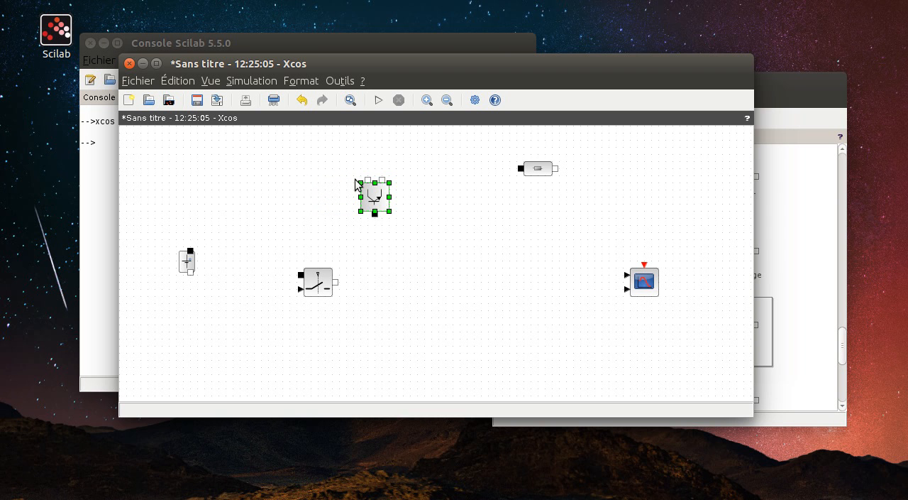
left_click(308, 187)
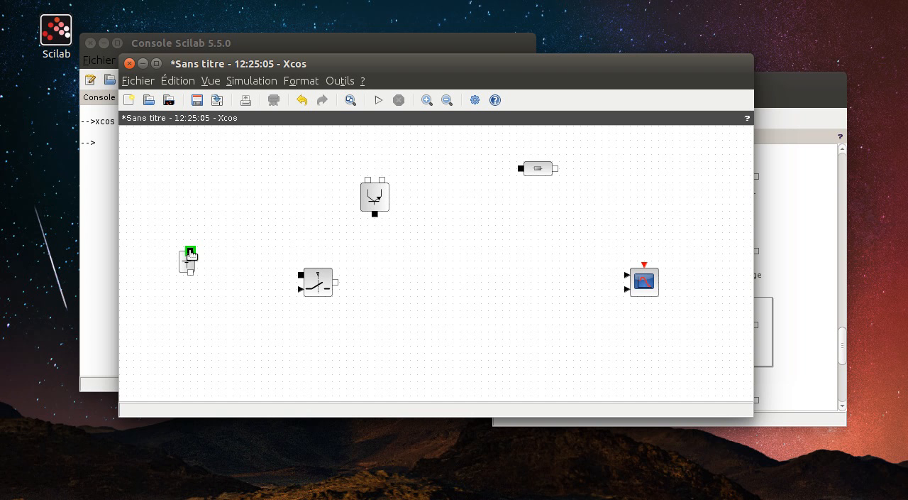
- Wire the voltage source, NPN transistor and resistor into a closed loop, and straighten the links on both sides of the resistor
left_click_drag(190, 252, 190, 272)
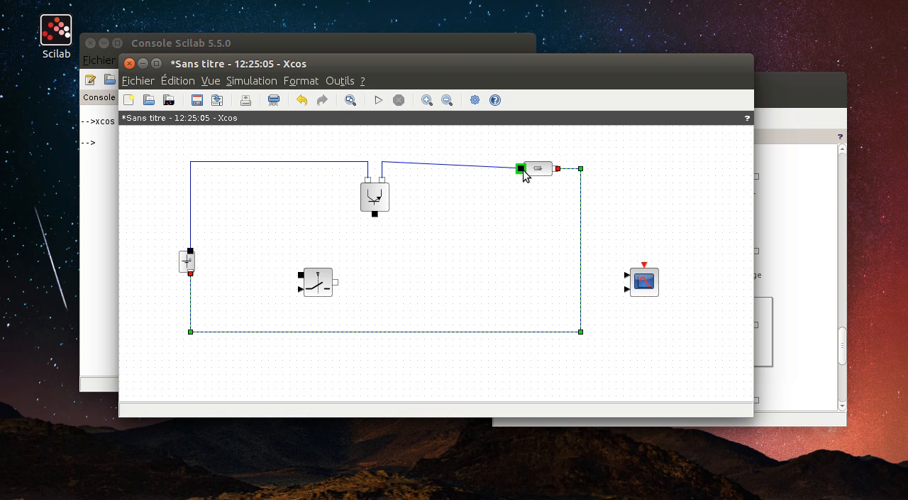
left_click(539, 170)
left_click_drag(538, 168, 529, 162)
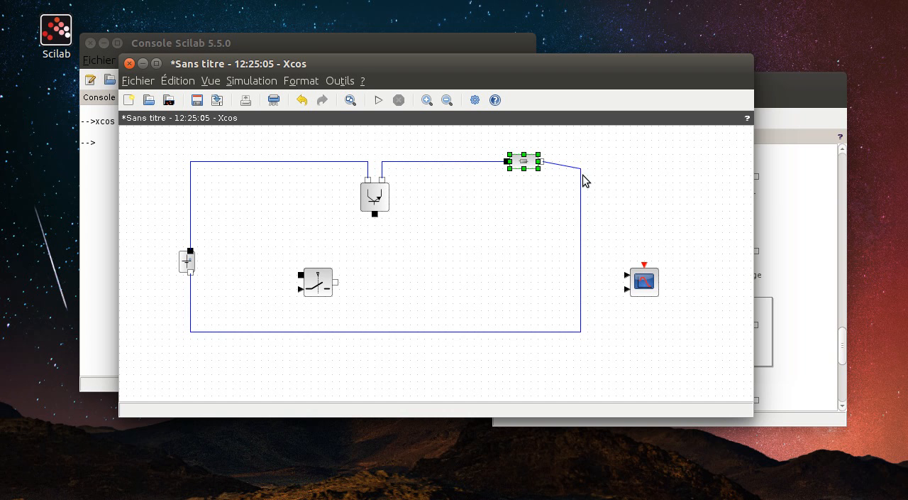
left_click_drag(582, 179, 580, 161)
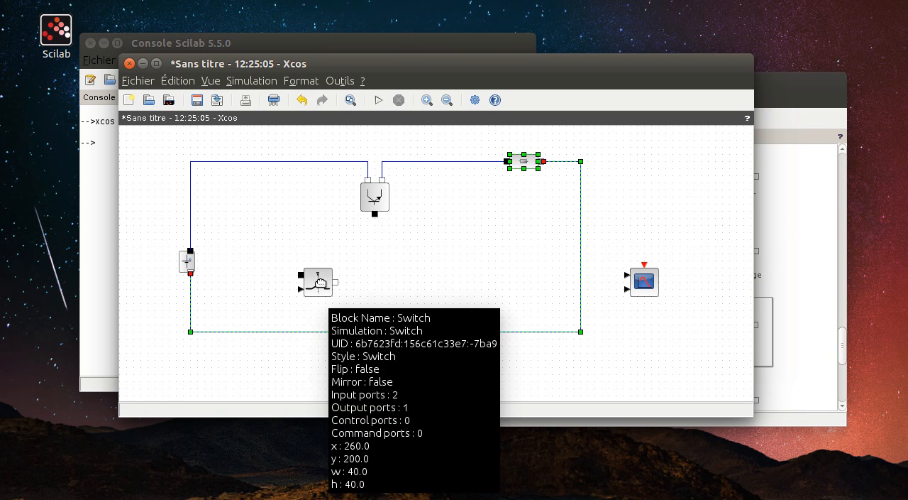
- Shift the switch up and left, then wire its output to the transistor's black port and its black port to the source–transistor link
left_click(315, 278)
left_click(310, 247)
mouse_move(325, 284)
left_mouse_down()
mouse_move(304, 256)
mouse_move(373, 256)
mouse_move(375, 214)
left_mouse_up()
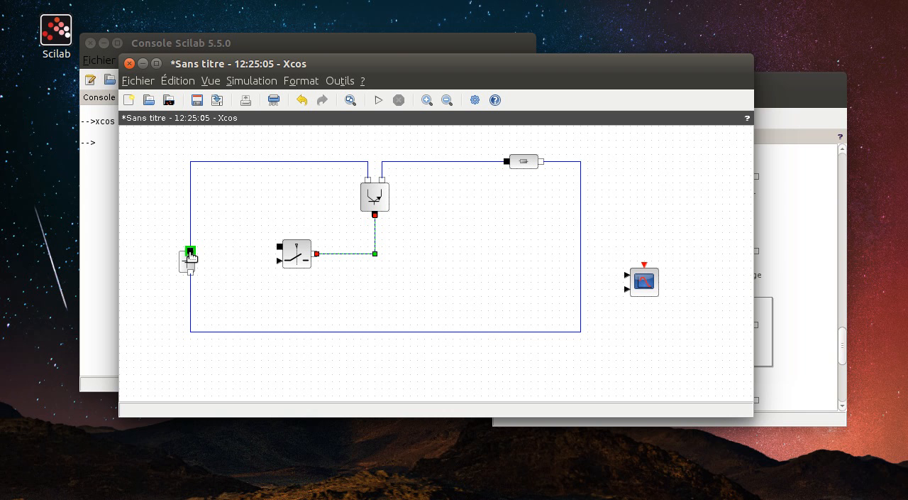
mouse_move(190, 257)
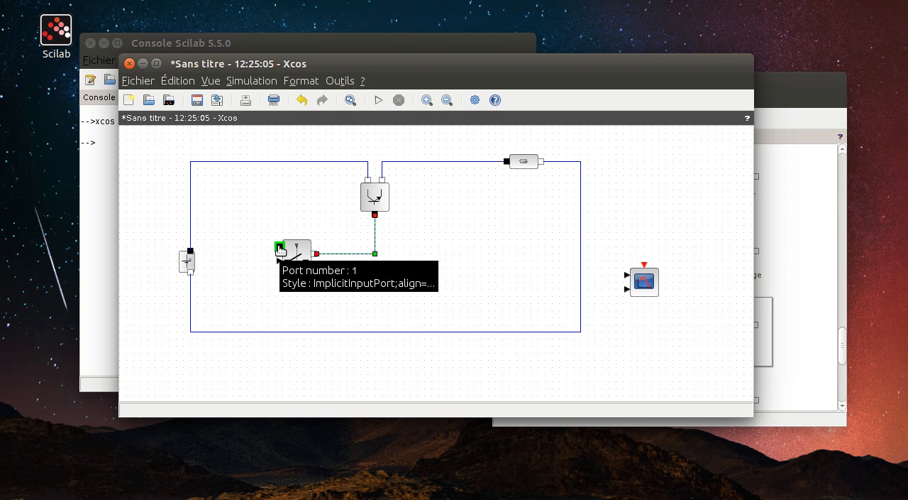
mouse_move(260, 247)
left_mouse_down()
mouse_move(245, 247)
mouse_move(245, 163)
left_mouse_up()
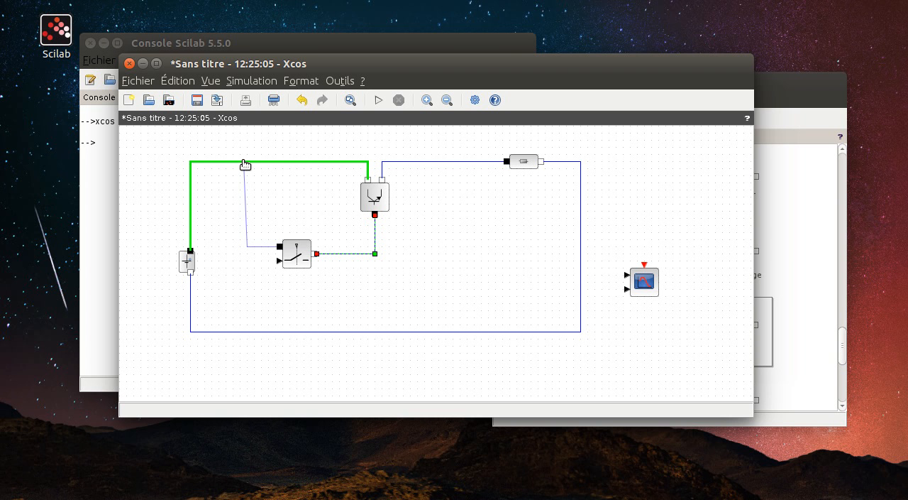
left_click_drag(245, 164, 246, 164)
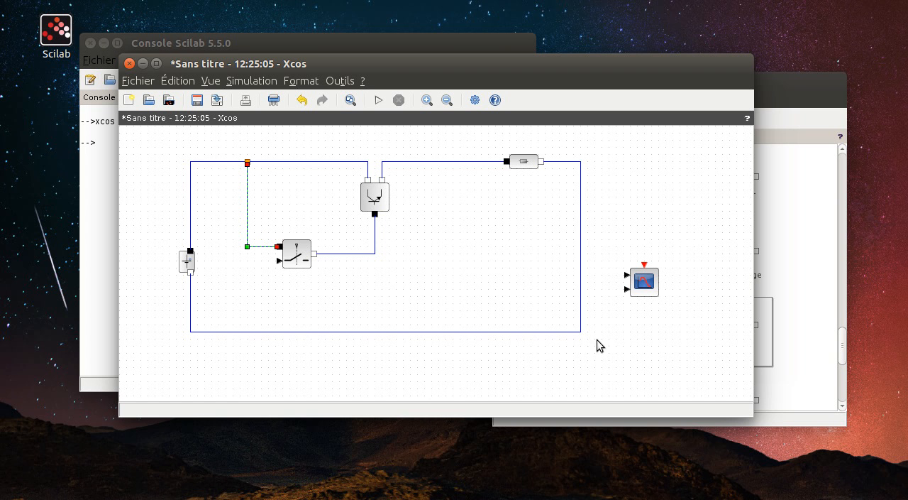
- Shift the scope slightly up and right, and place a VoltageSensor block from the Électrique palette below the circuit loop
left_click_drag(643, 279, 657, 249)
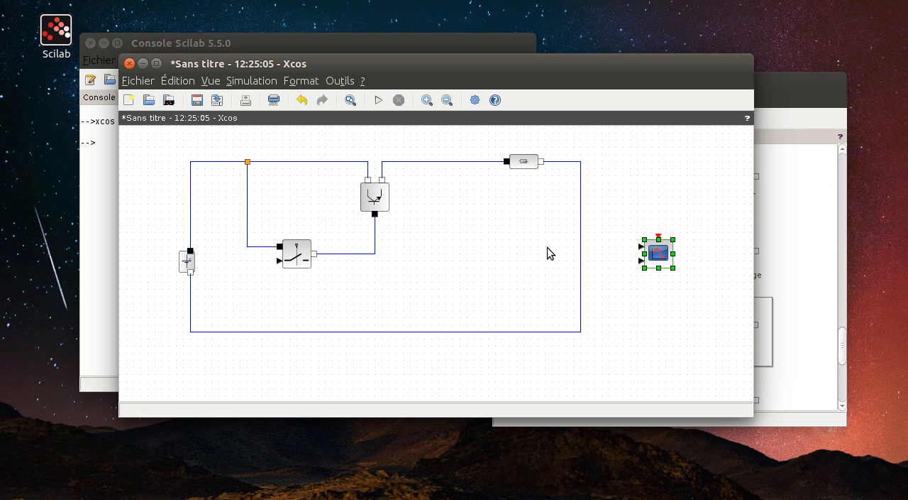
left_click(806, 241)
scroll(568, 256, "down", 1)
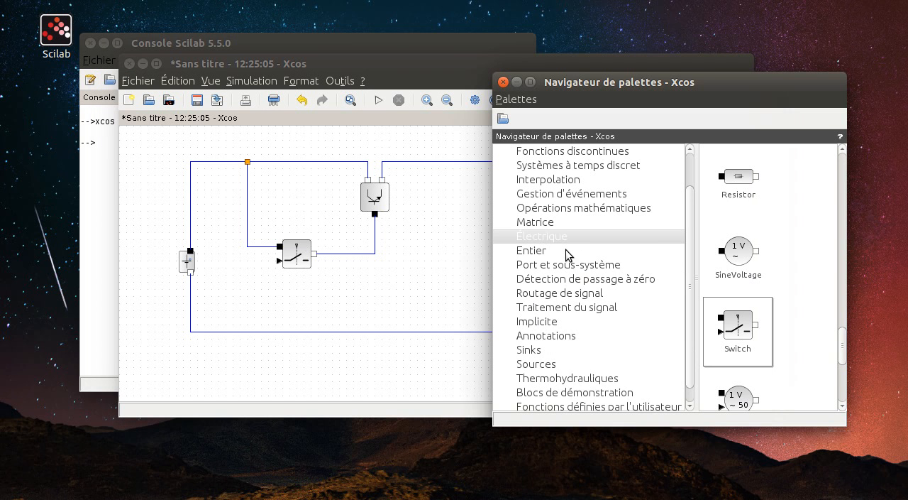
scroll(569, 256, "up", 1)
scroll(757, 293, "down", 3)
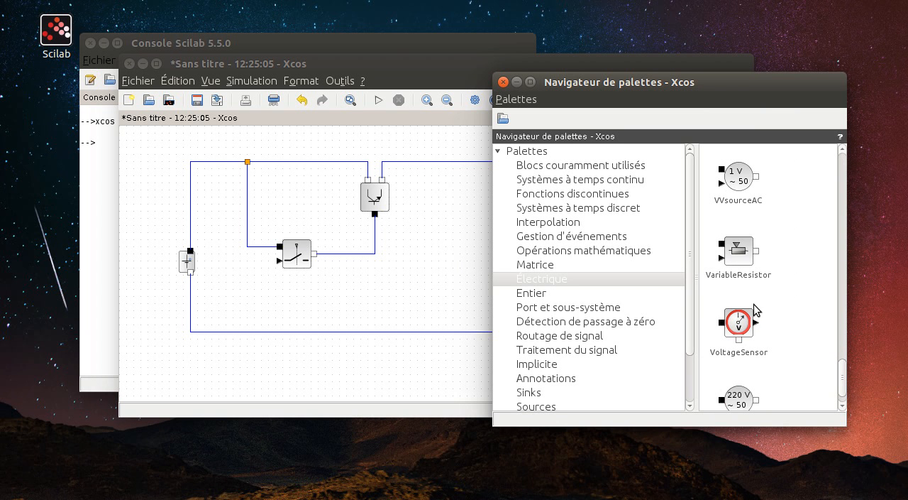
left_click_drag(735, 328, 255, 369)
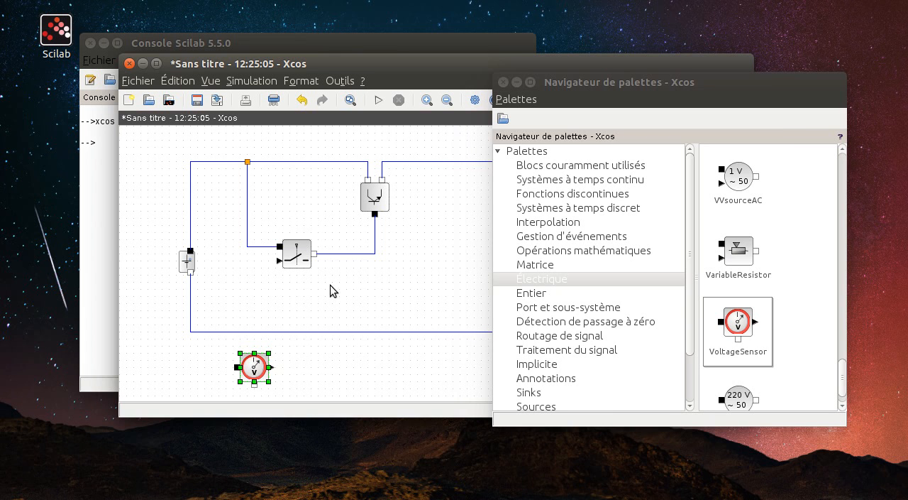
left_click(374, 68)
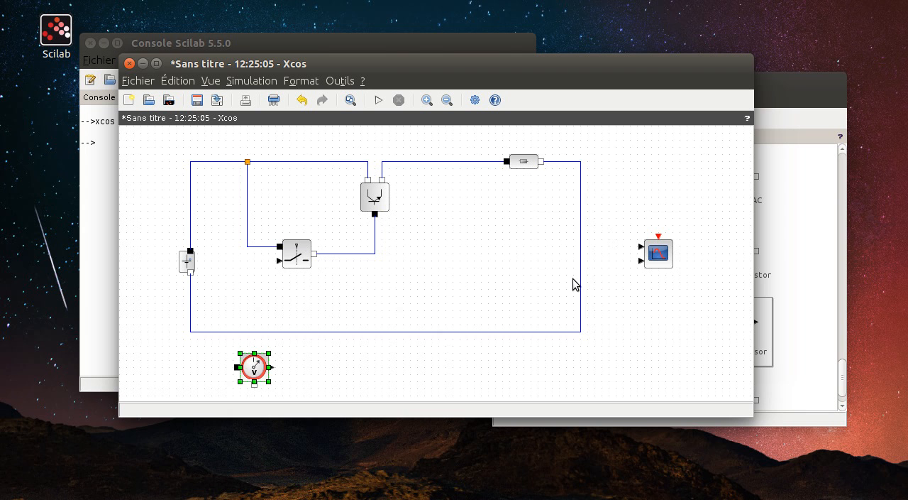
- Duplicate the voltage sensor and place the copy to the right of the resistor
key("ctrl+v")
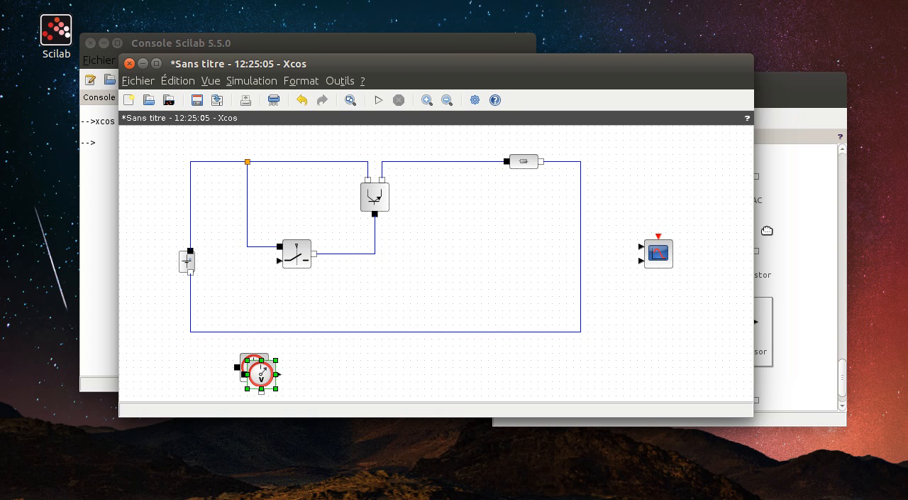
left_click(367, 373)
left_click_drag(258, 376, 626, 161)
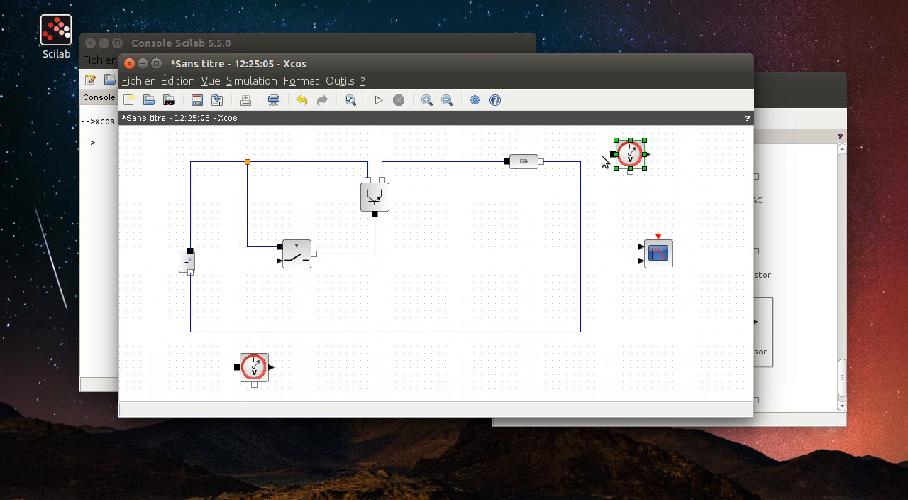
- Wire the copied voltage sensor in parallel with the resistor, and move the sensor up to straighten its link
left_click_drag(614, 155, 489, 146)
left_click(488, 143)
left_click(488, 163)
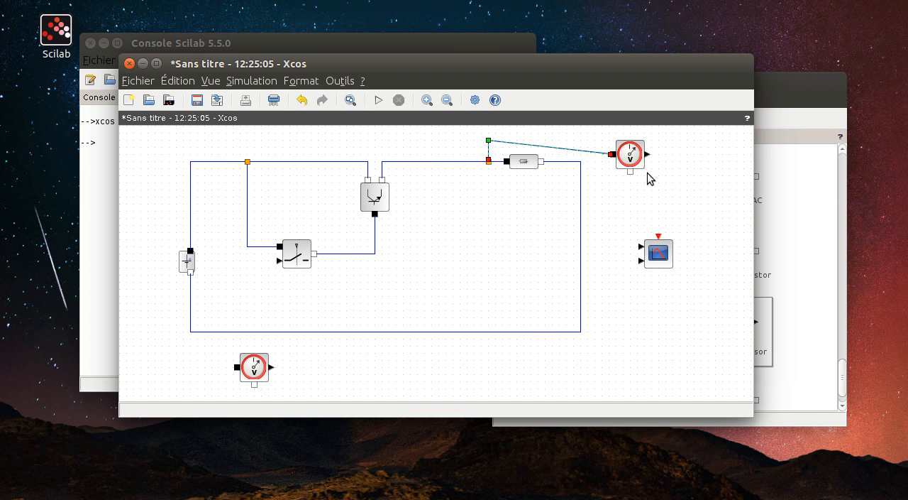
left_click_drag(630, 172, 630, 205)
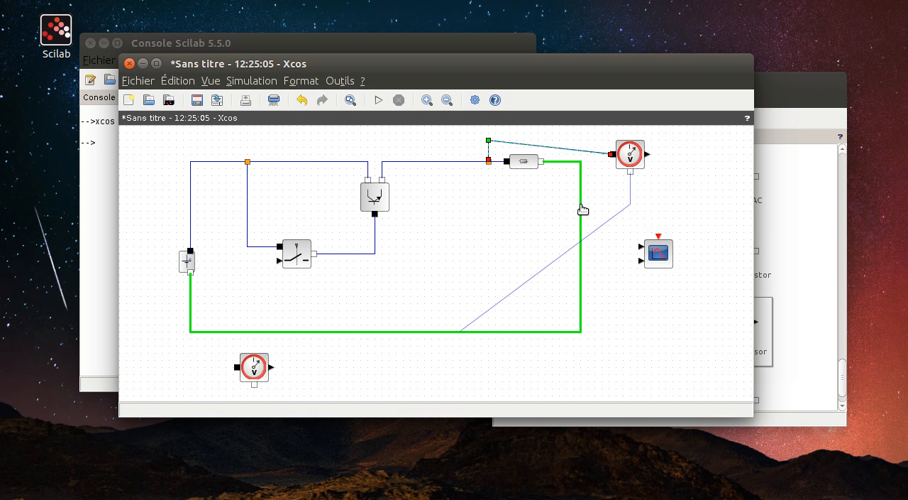
left_click(581, 206)
mouse_move(629, 150)
left_mouse_down()
mouse_move(619, 140)
mouse_move(643, 145)
left_mouse_up()
- Move the scope down and right, and connect the resistor's voltage sensor output to the scope's upper input
left_click(665, 253)
left_click_drag(667, 254, 724, 304)
left_click_drag(647, 140, 666, 296)
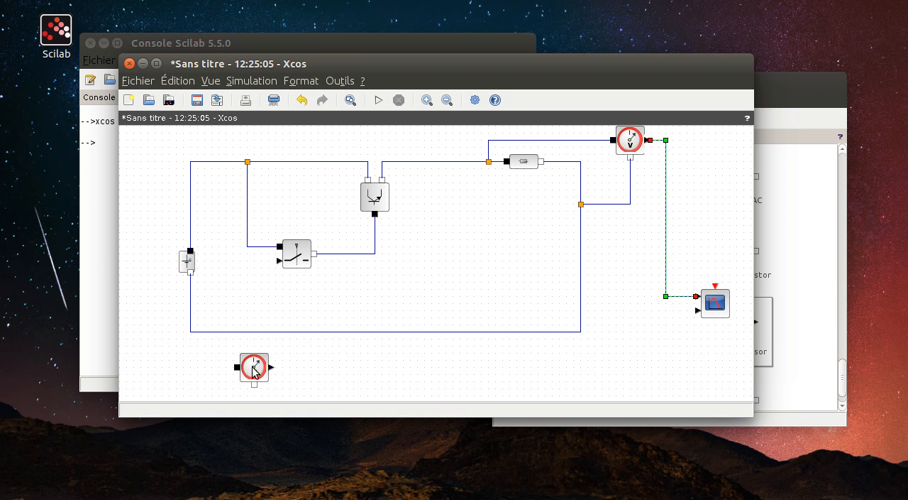
- Wire the lower voltage sensor across the voltage source, routing its white-port link around the outside of the circuit with right-angle corners
left_click_drag(254, 372, 212, 333)
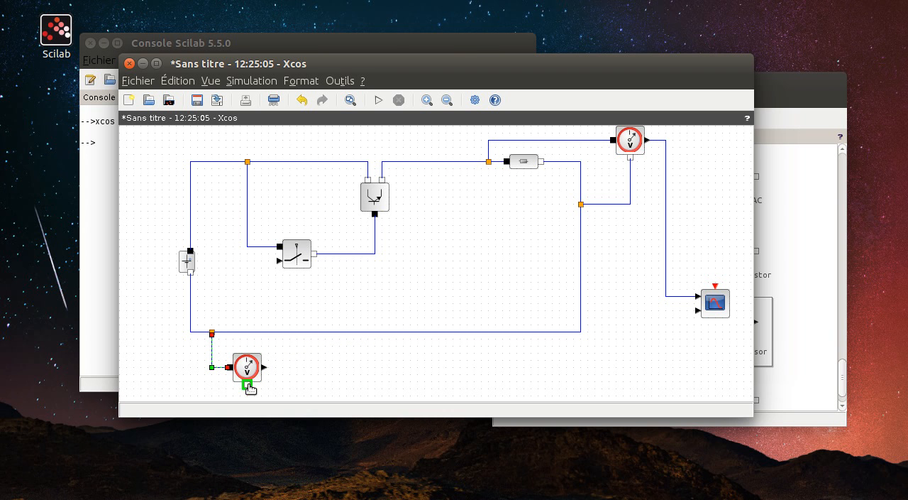
left_click_drag(247, 398, 189, 206)
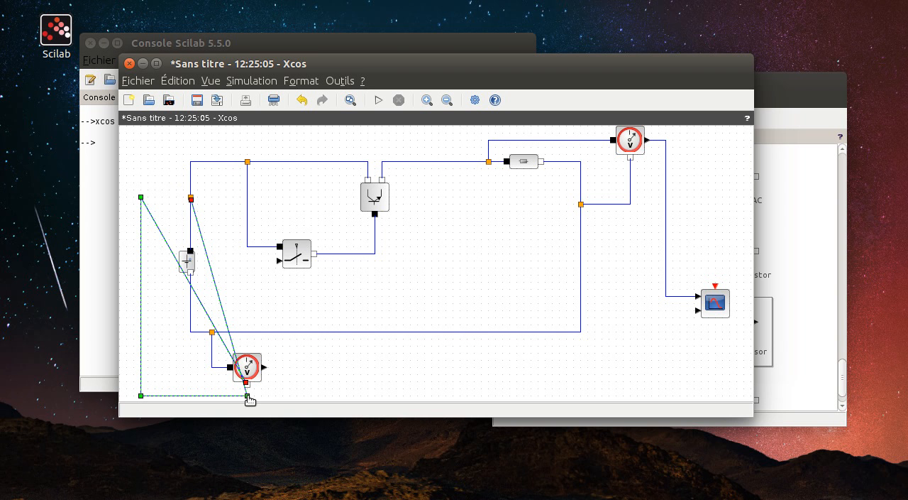
left_click_drag(140, 197, 247, 396)
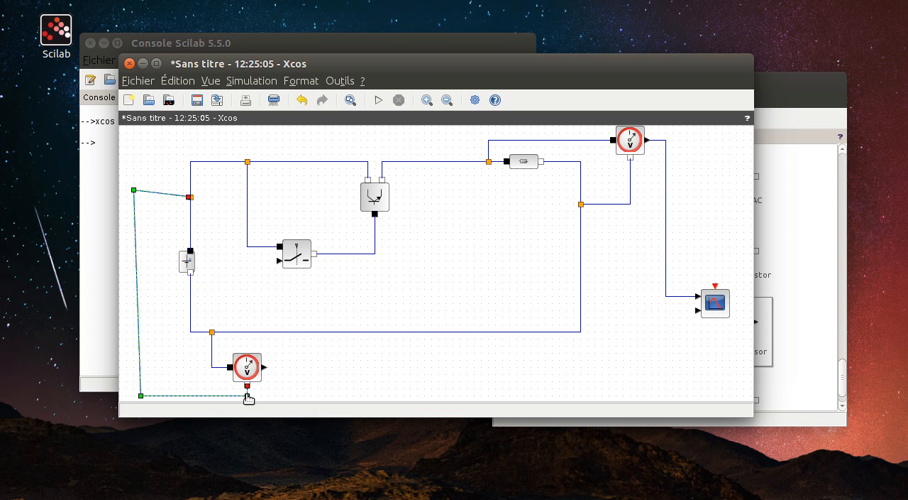
left_click_drag(134, 193, 140, 196)
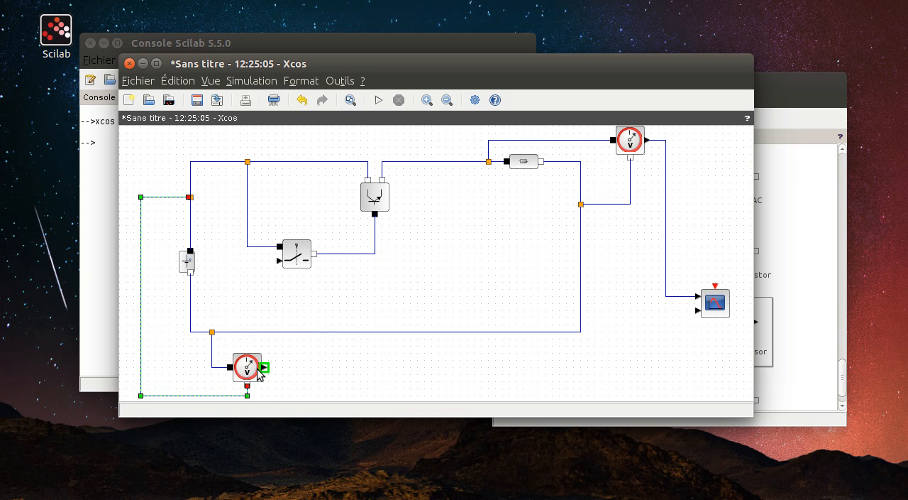
- Connect the lower voltage sensor's output to the scope's lower input with a right-angled link
left_click_drag(263, 367, 667, 371)
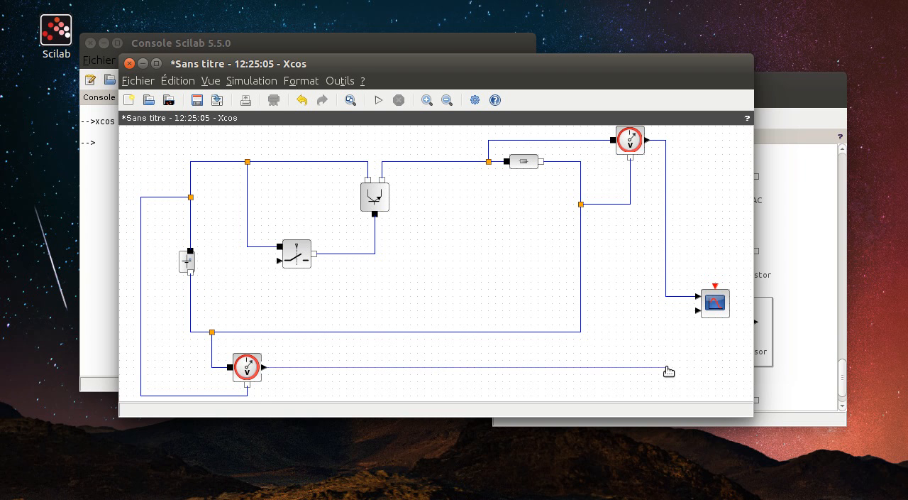
left_click(668, 311)
left_click(698, 310)
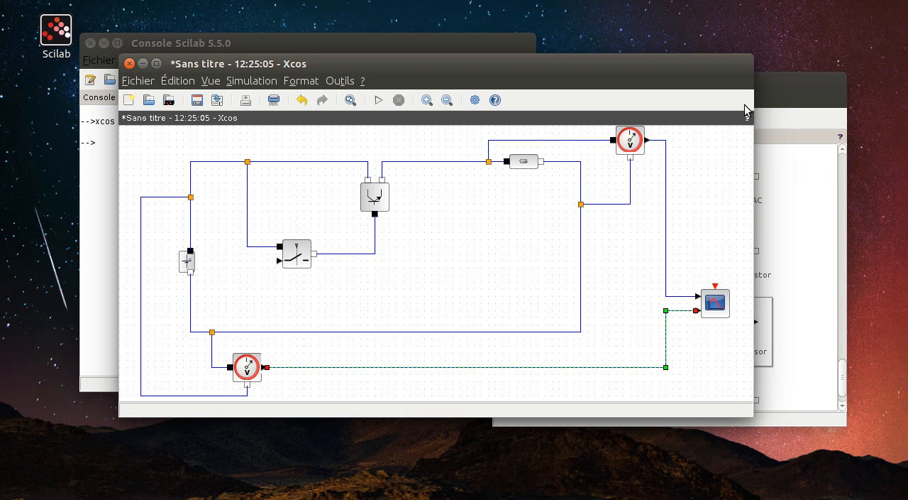
- Place a CLOCK_c block from the Sources palette above the scope and link it to the scope's red event port
left_click(775, 79)
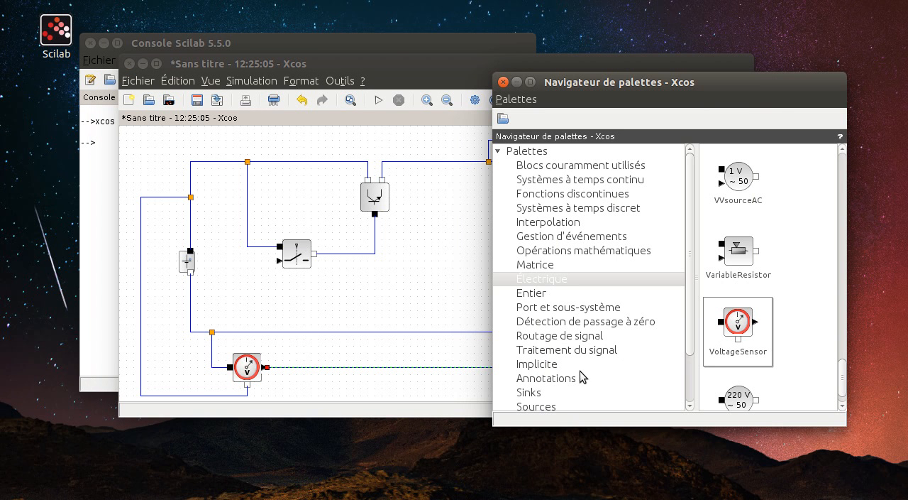
left_click(551, 406)
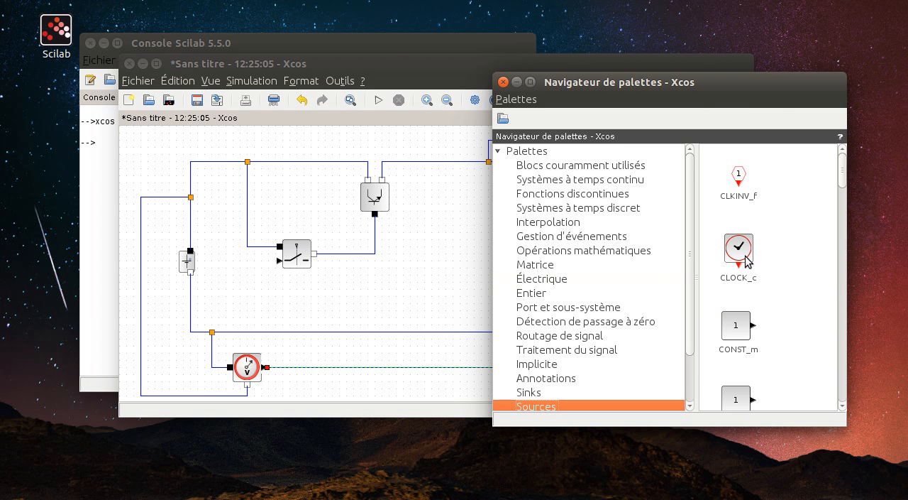
mouse_move(749, 261)
left_mouse_down()
mouse_move(433, 273)
mouse_move(692, 249)
mouse_move(705, 226)
mouse_move(721, 226)
mouse_move(716, 286)
left_mouse_up()
left_click(468, 226)
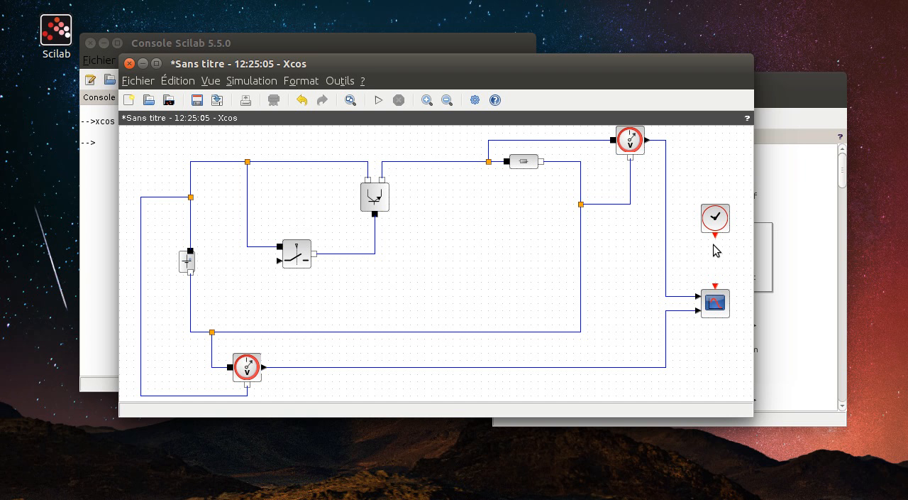
left_click_drag(715, 237, 716, 285)
- Check the period and initialisation time in the CLOCK_c block's parameters
left_click(709, 219)
right_click(708, 220)
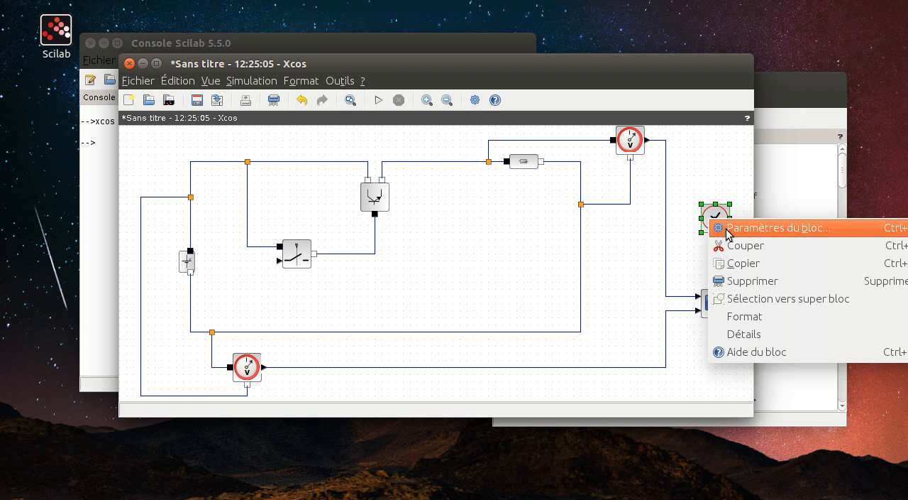
left_click(728, 228)
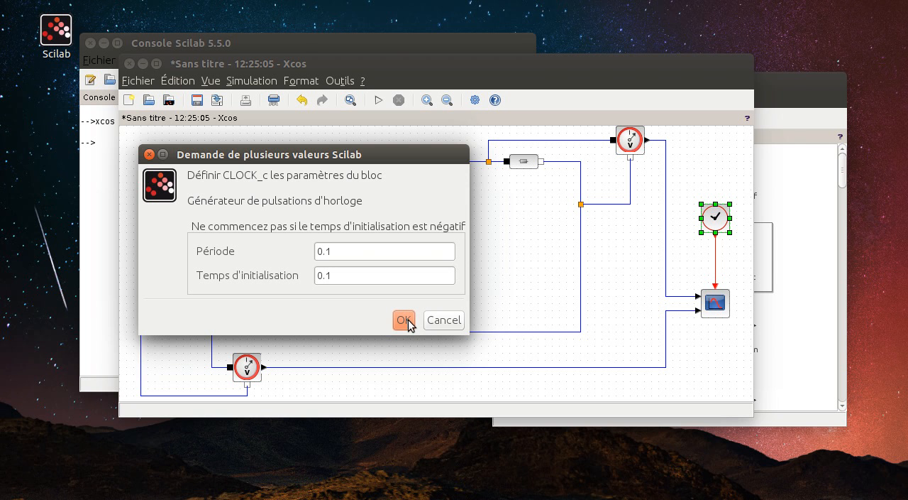
left_click(404, 320)
- Open the scope's block parameters and set the drawing colors to 2 5
left_click(713, 304)
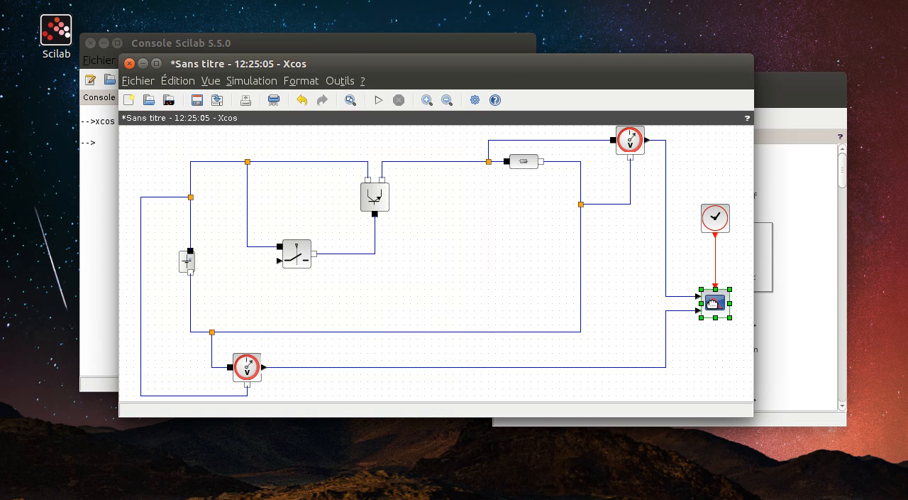
right_click(714, 304)
left_click(731, 310)
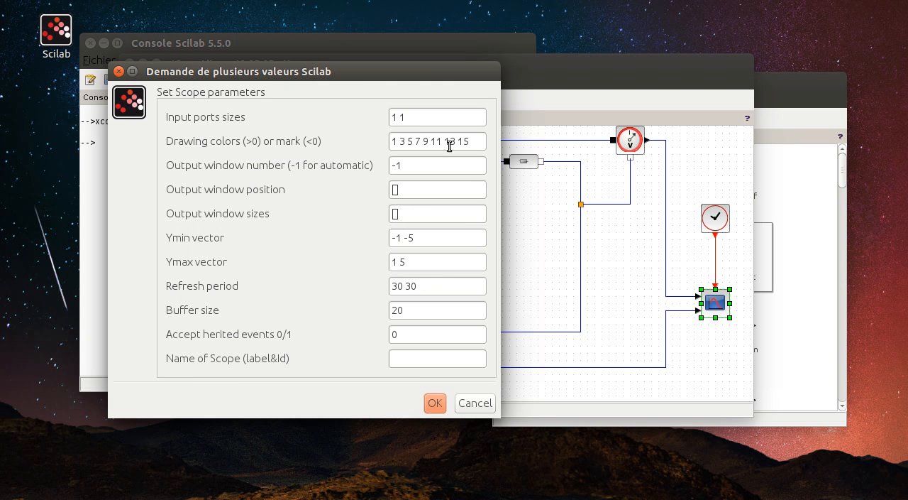
left_click_drag(471, 142, 363, 141)
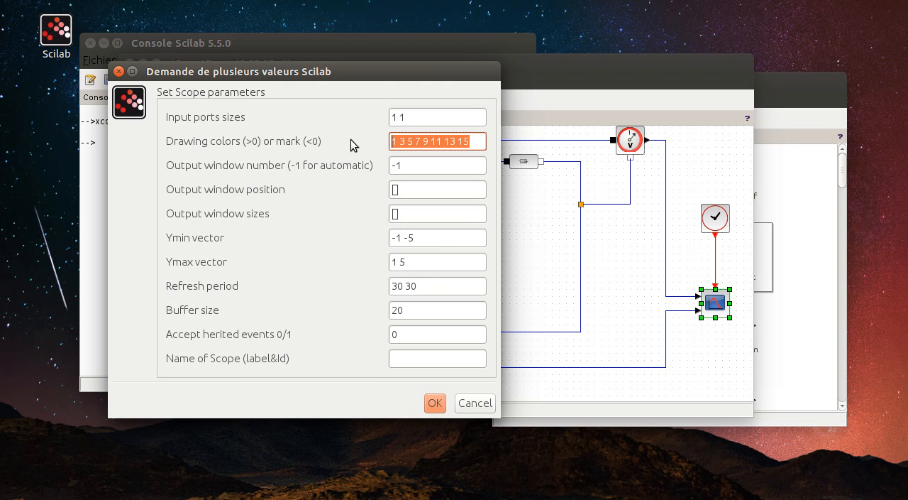
type("2")
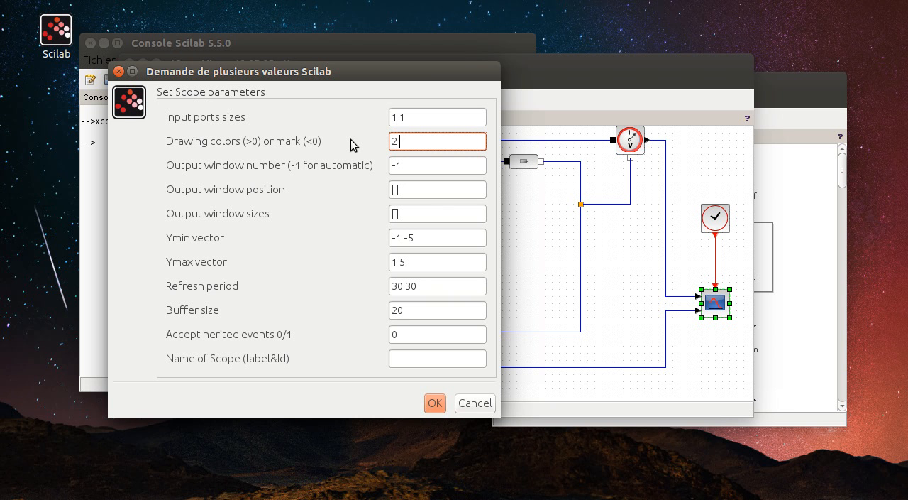
type(" 5")
- Set the scope's Ymin vector to 0 0 and its Ymax values to 5, and apply the parameters
left_click_drag(437, 239, 351, 233)
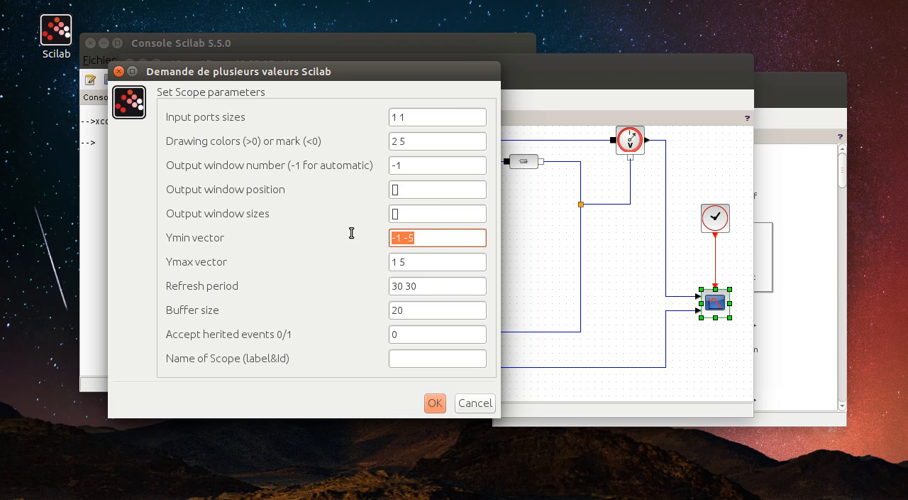
type("0 0")
left_click(436, 262)
left_click_drag(436, 262, 384, 264)
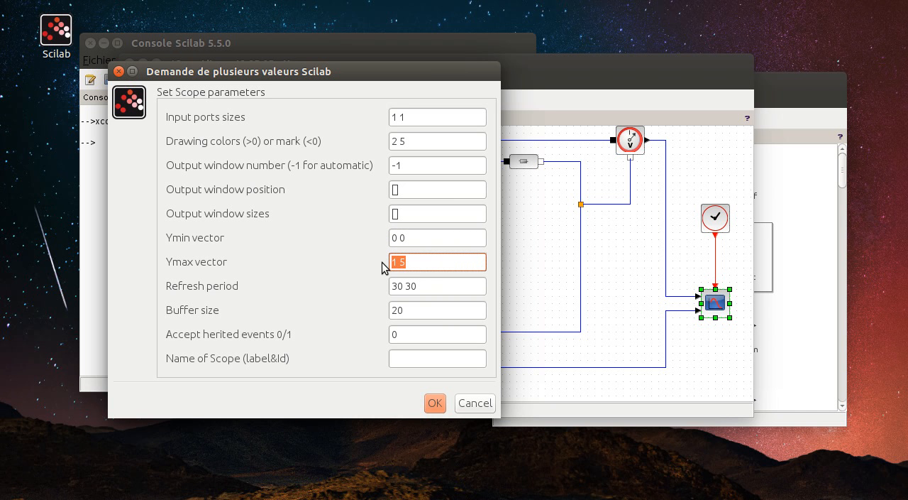
type("5")
left_click(434, 403)
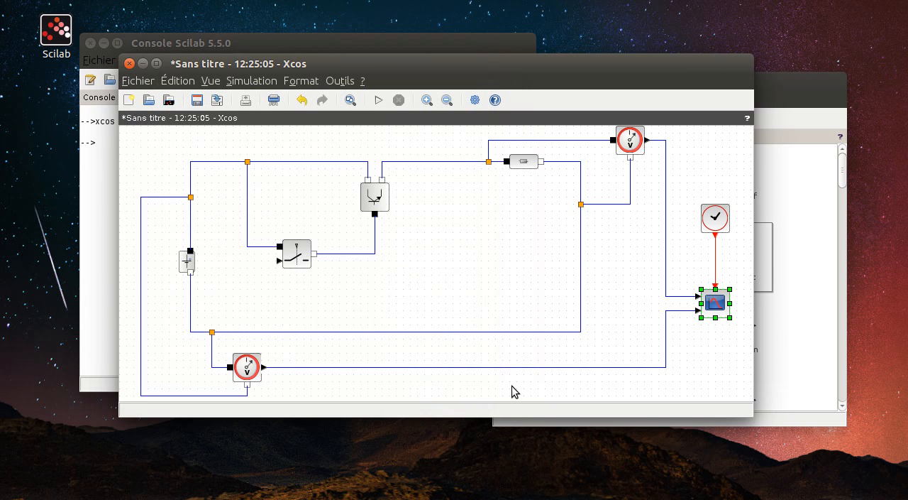
- Set the ConstantVoltage block's voltage to 4.5 V
left_click(187, 261)
right_click(187, 261)
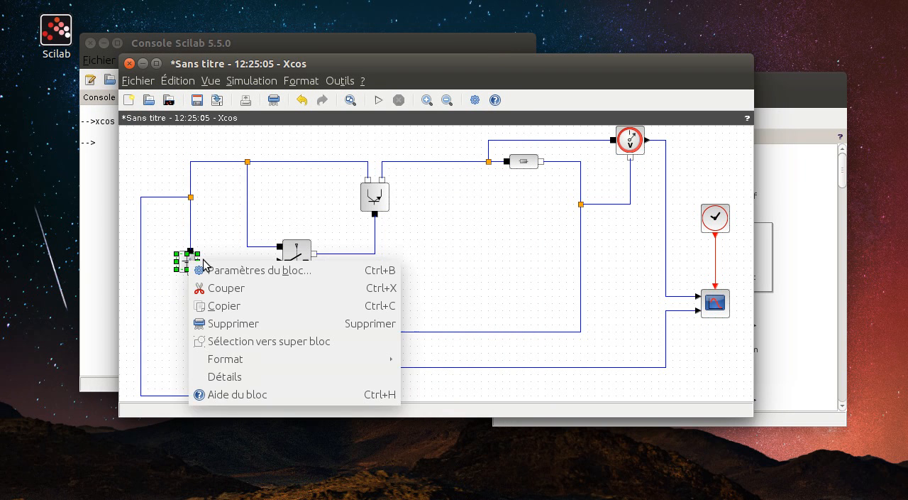
left_click(249, 269)
left_click_drag(349, 238, 284, 241)
type("4.5")
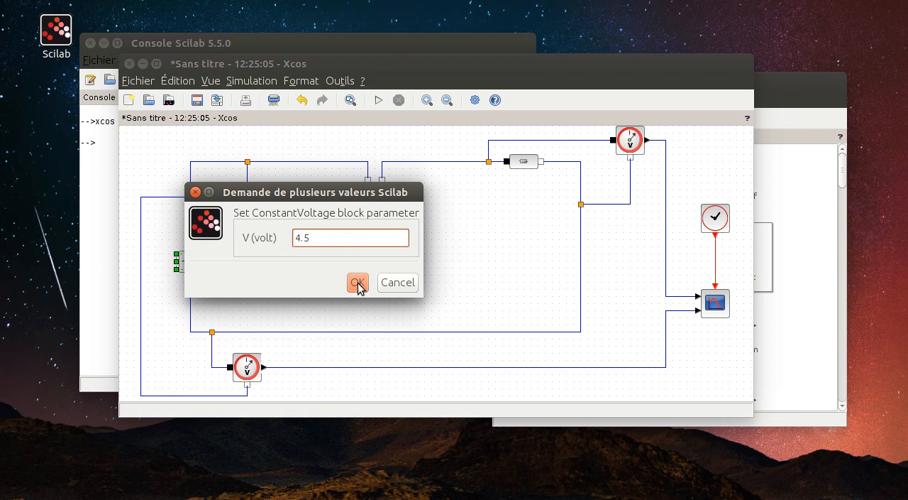
left_click(358, 283)
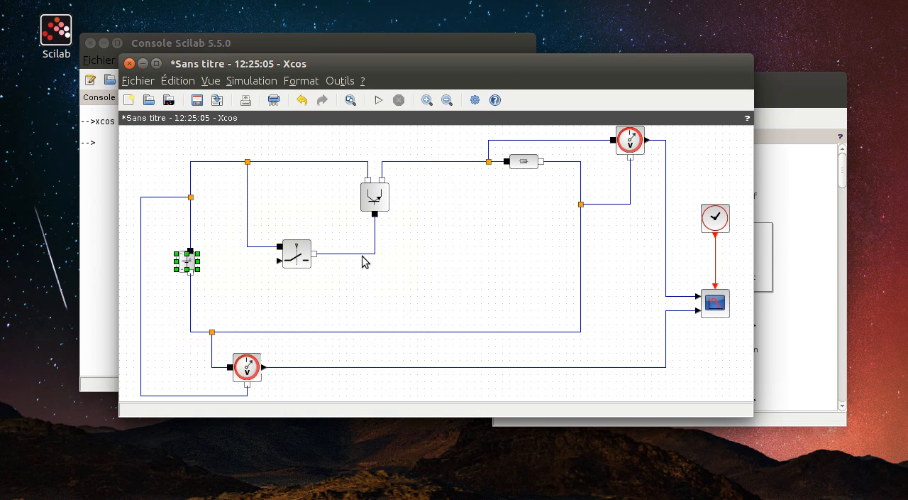
- Set the resistance of the Resistor block to 1 ohm
left_click(526, 164)
right_click(526, 164)
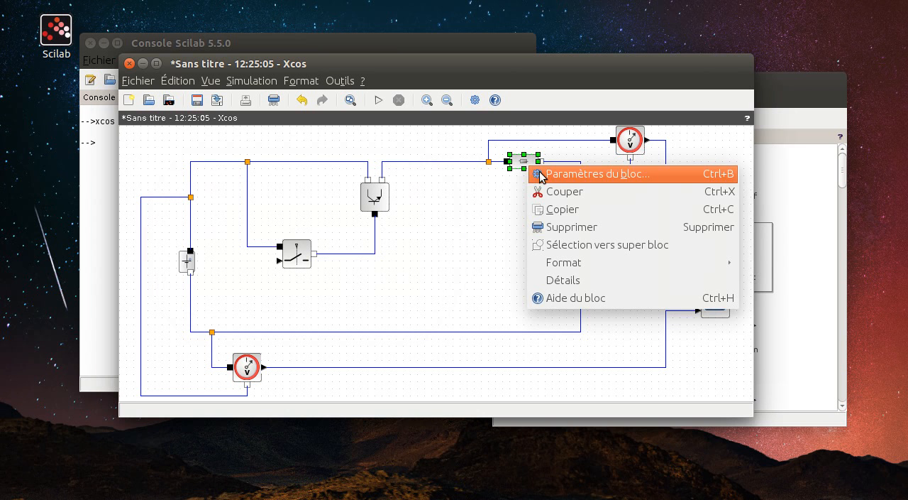
left_click(548, 174)
left_click_drag(334, 235, 308, 237)
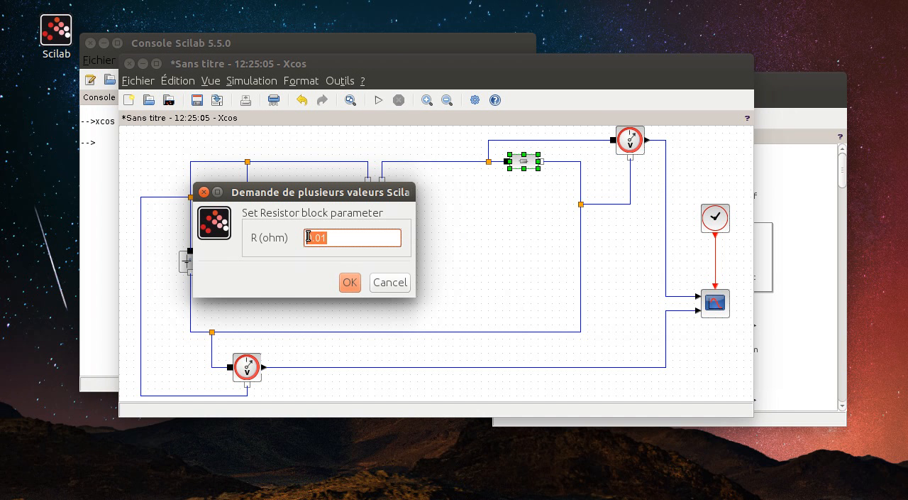
type("1")
left_click(355, 282)
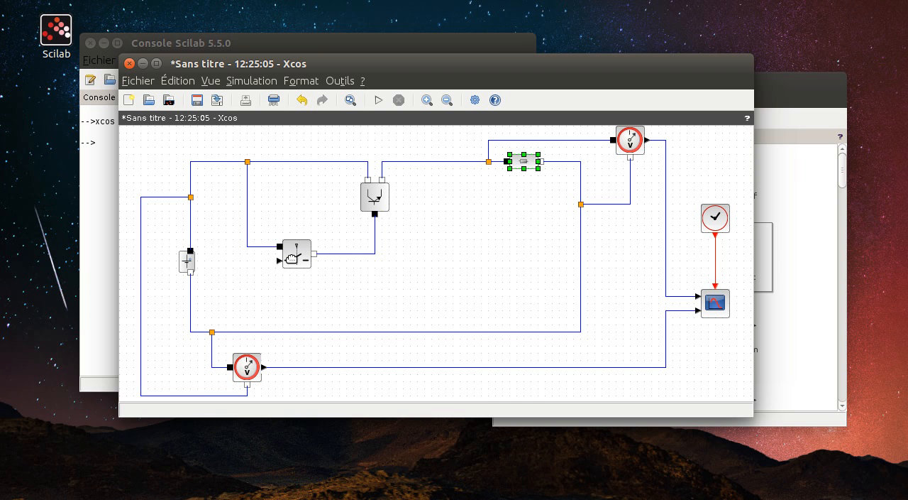
- Add a GENSQR_f square wave generator from the Sources palette to the diagram, just below the switch
mouse_move(292, 260)
left_click(806, 278)
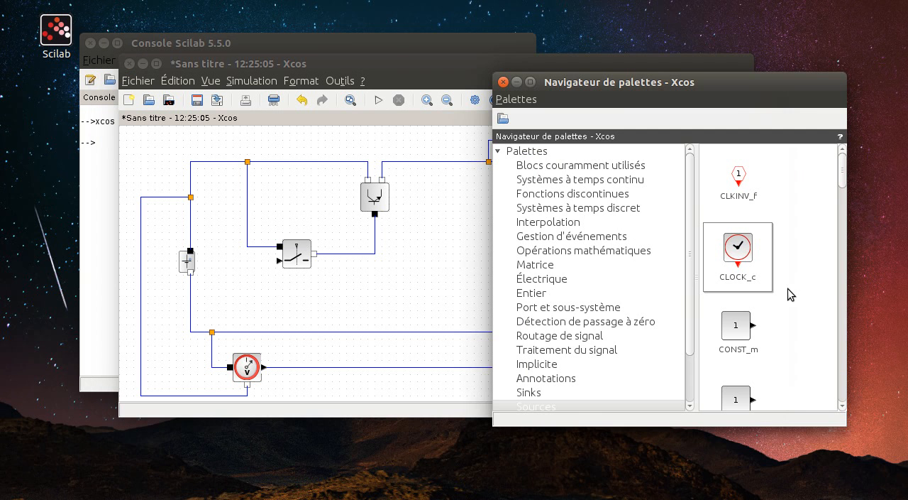
scroll(774, 312, "down", 8)
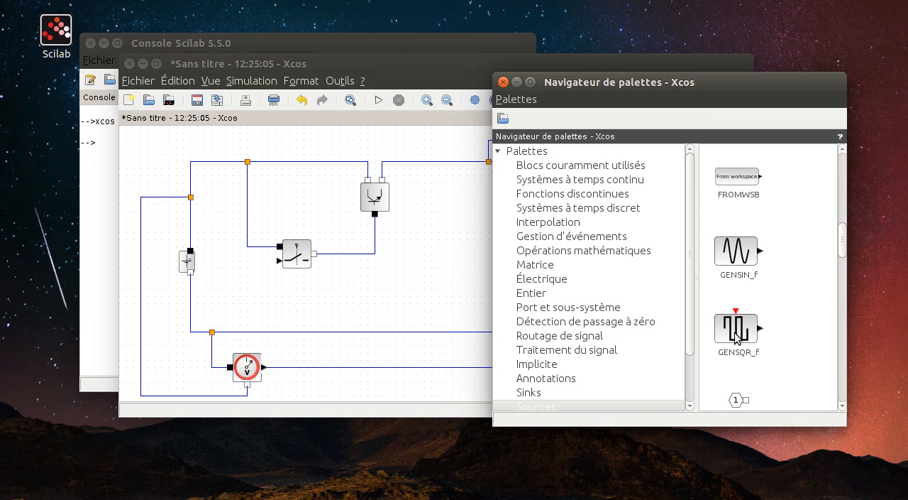
left_click_drag(735, 337, 235, 305)
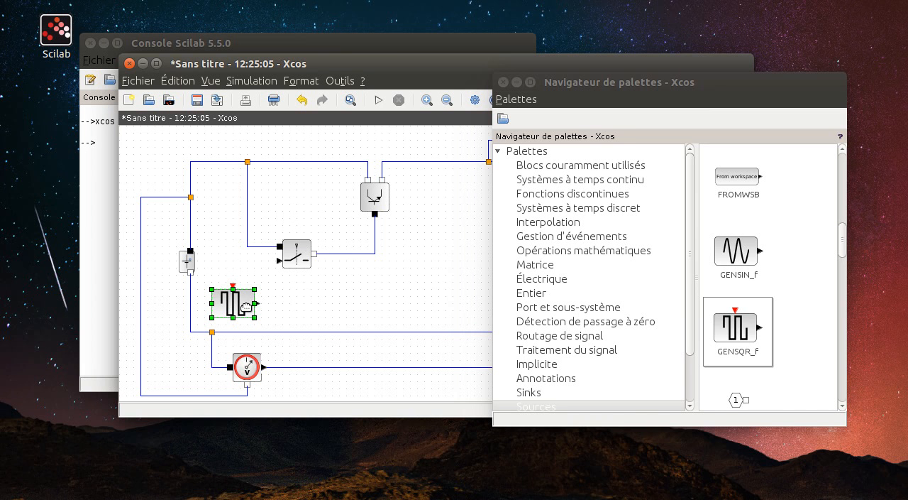
- Read the GENSQR_f block's help page, examining its description, amplitude parameter and default properties, and close the help browser
right_click(242, 306)
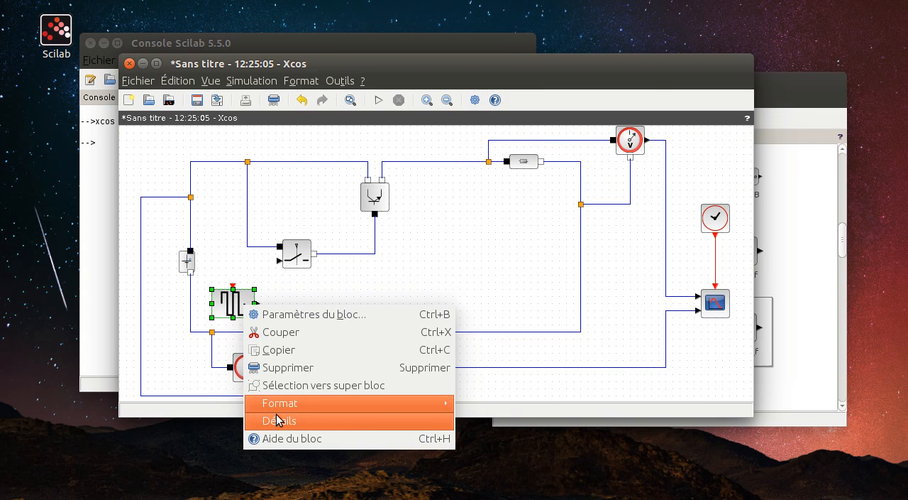
left_click(283, 440)
scroll(353, 359, "down", 15)
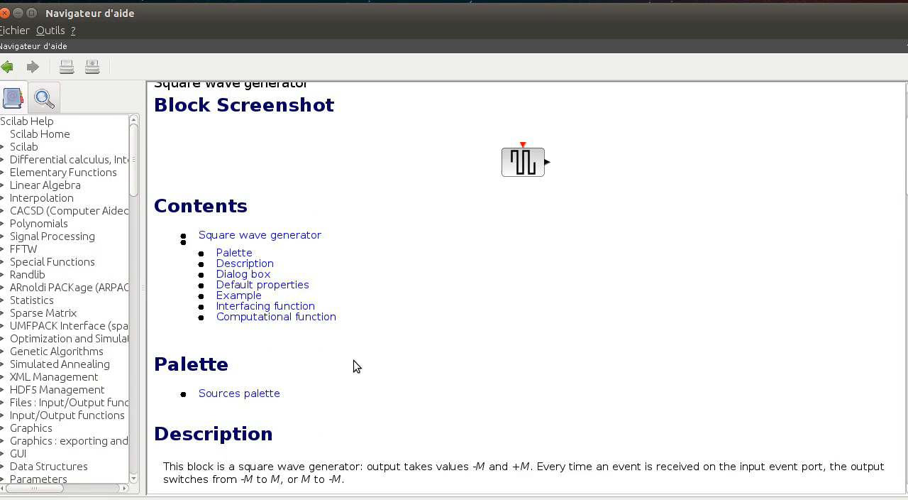
scroll(229, 246, "up", 3)
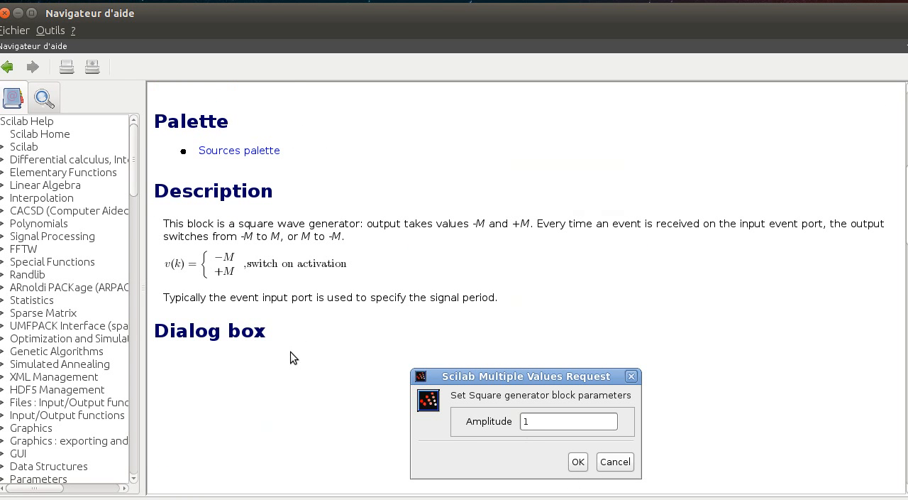
scroll(435, 316, "down", 3)
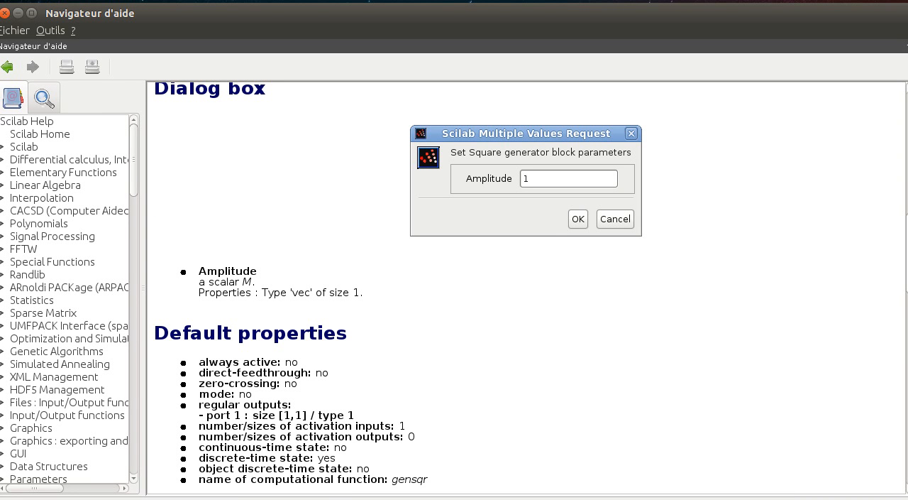
left_click(4, 12)
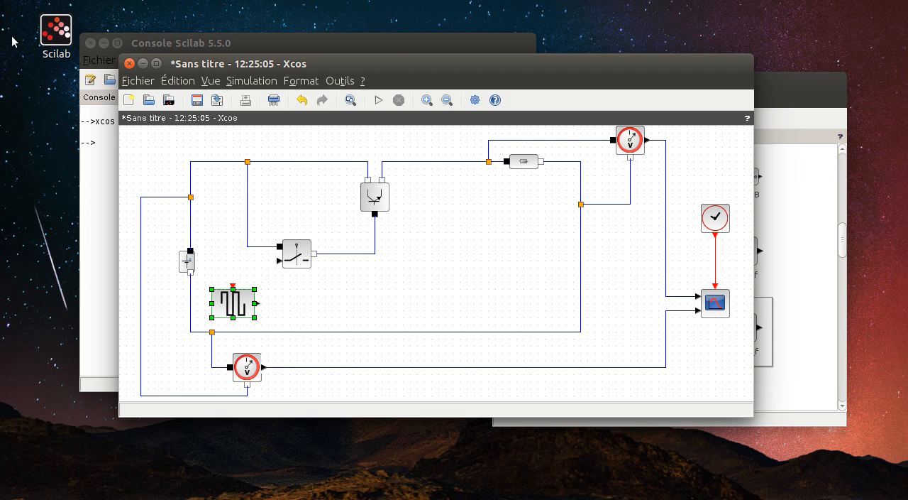
- Wire the square wave generator's output to the switch's control input and drive its event input from a copied CLOCK_c block placed above it
left_click(258, 305)
mouse_move(272, 305)
left_mouse_down()
mouse_move(270, 266)
mouse_move(279, 260)
left_mouse_up()
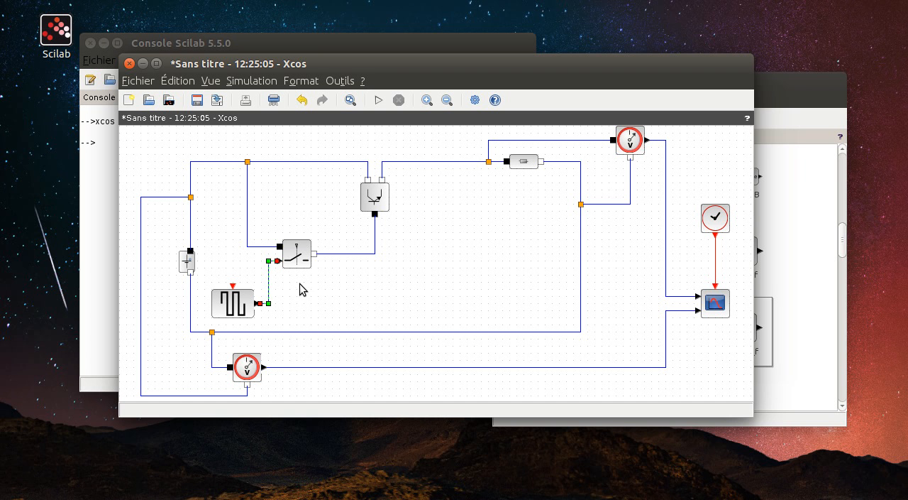
left_click(717, 226)
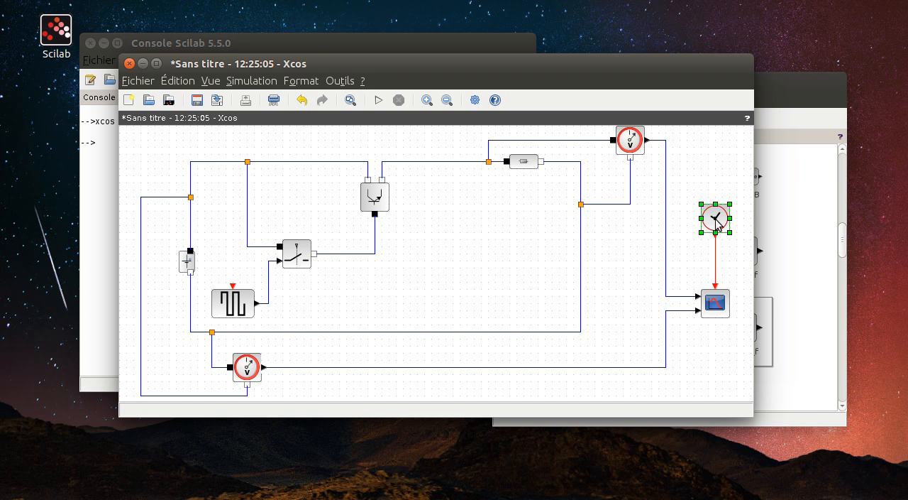
mouse_move(718, 224)
left_mouse_down()
mouse_move(247, 227)
mouse_move(233, 285)
left_mouse_up()
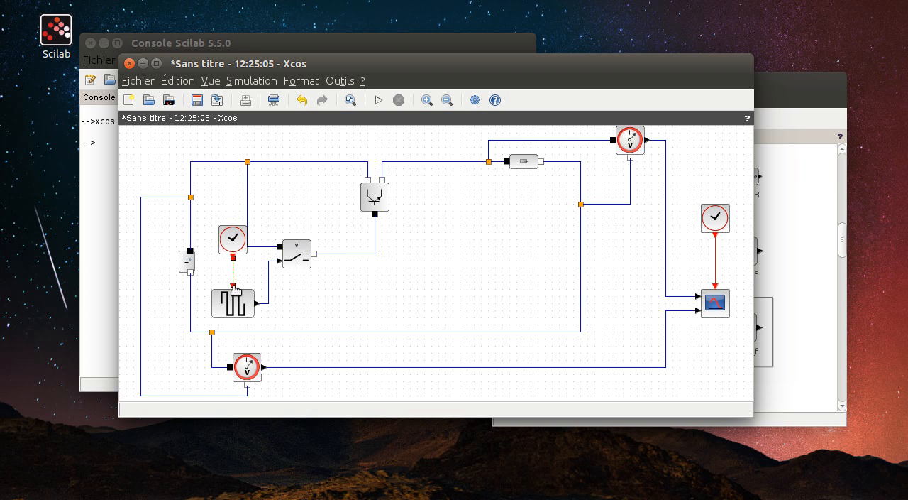
- Set the period of the clock driving the square wave generator to 1 and deselect the block
right_click(236, 243)
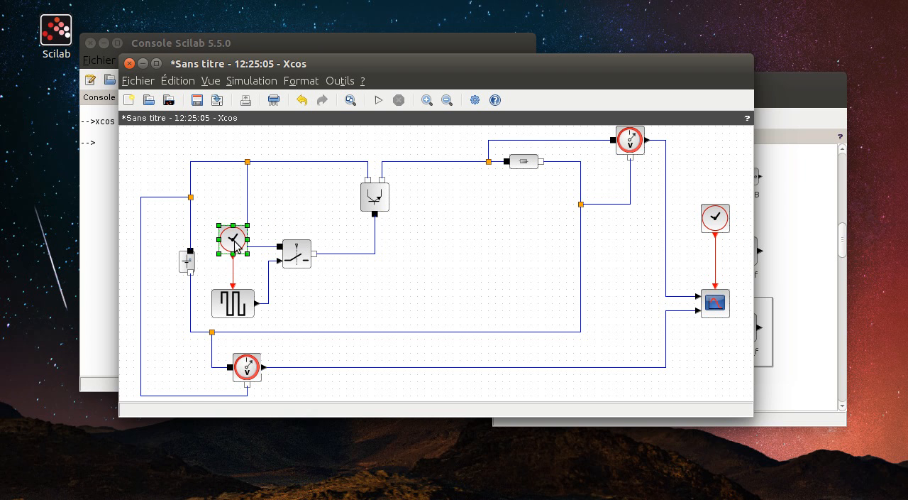
left_click(278, 252)
left_click_drag(341, 252, 313, 249)
type("1")
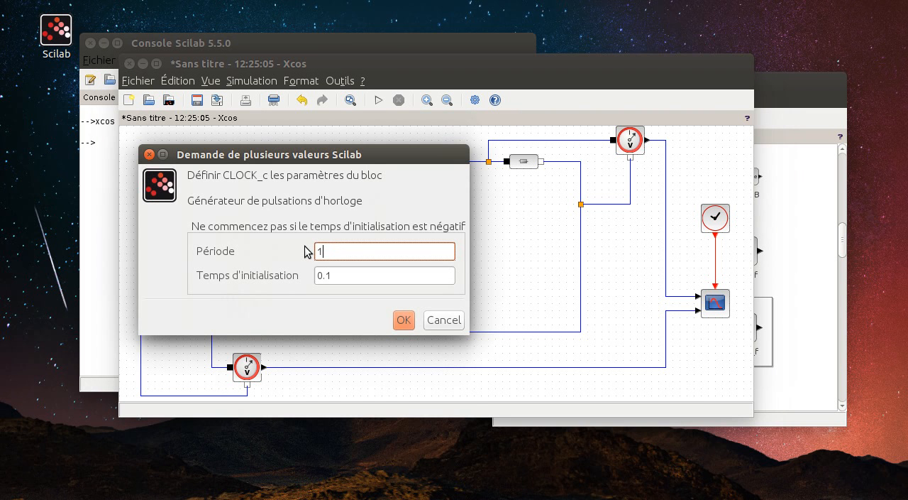
left_click(404, 320)
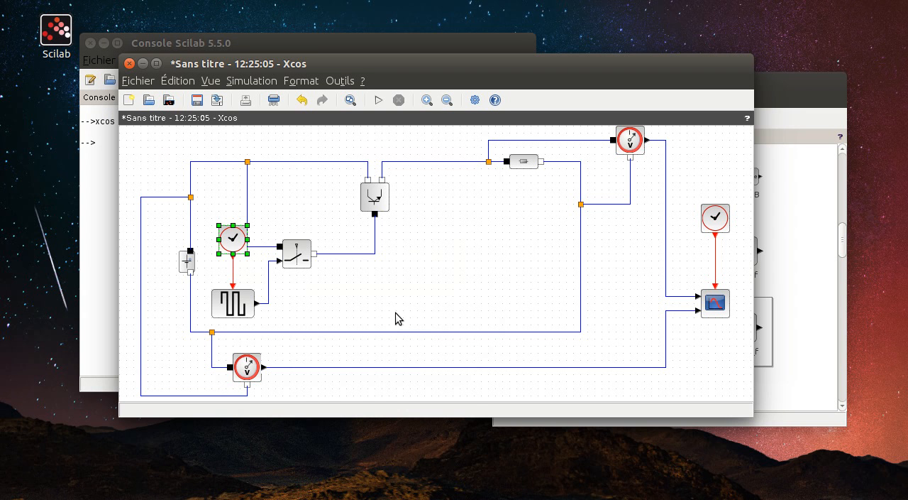
mouse_move(228, 304)
mouse_move(296, 250)
left_click(529, 312)
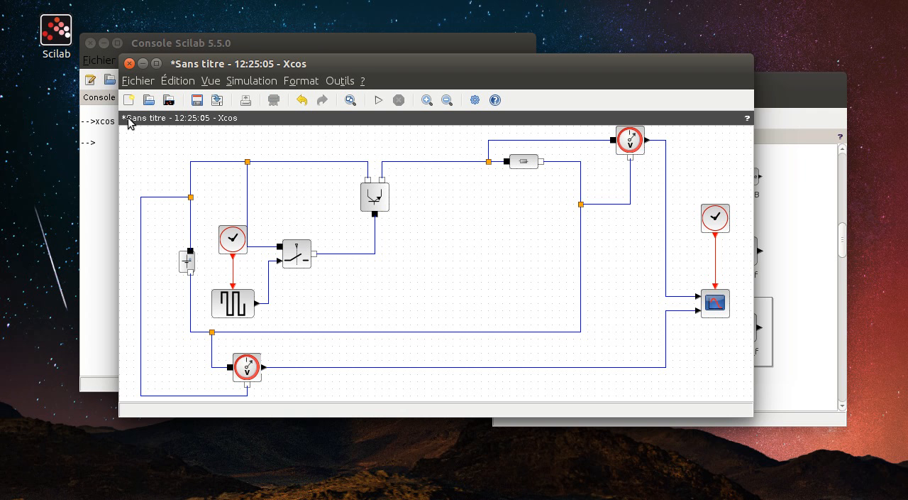
- Save the diagram as essai_xcos.xcos in the Bureau folder in Xcos (*.xcos) format, and move its icon to the lower part of the desktop
left_click(197, 101)
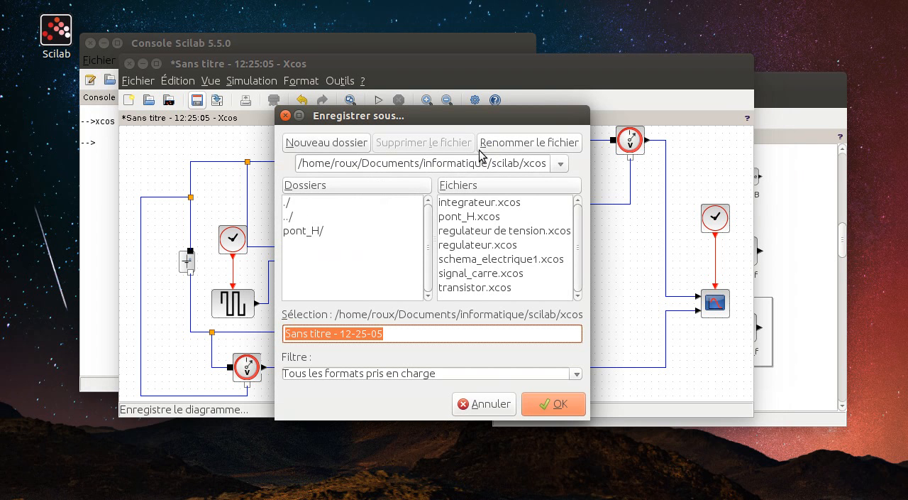
left_click(560, 164)
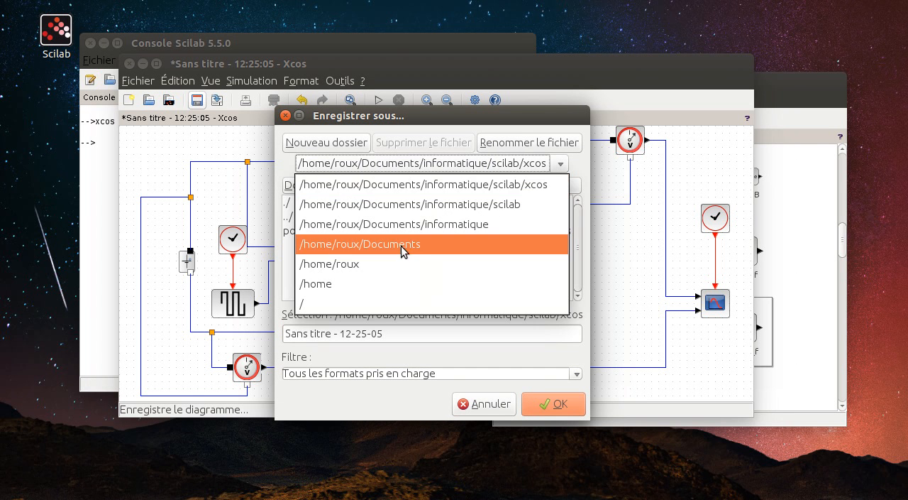
left_click(355, 263)
double_click(306, 231)
left_click(406, 336)
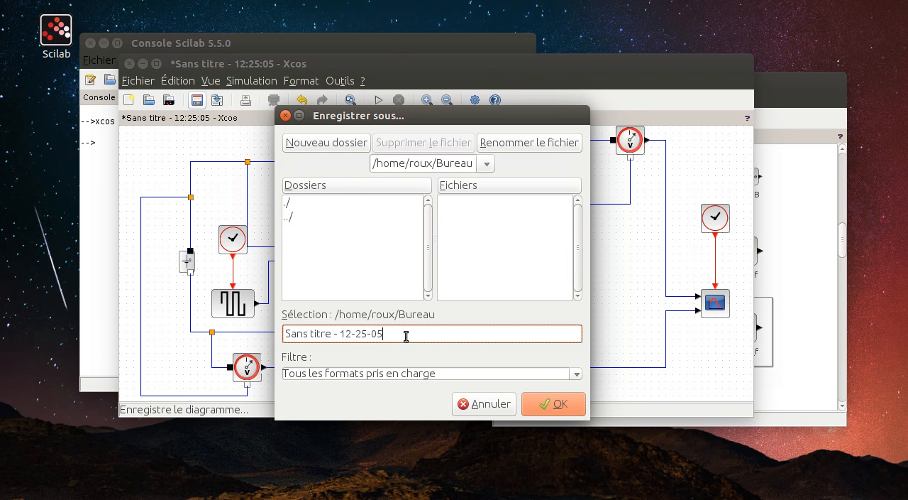
left_click_drag(406, 335, 101, 340)
type("essai_xcos.")
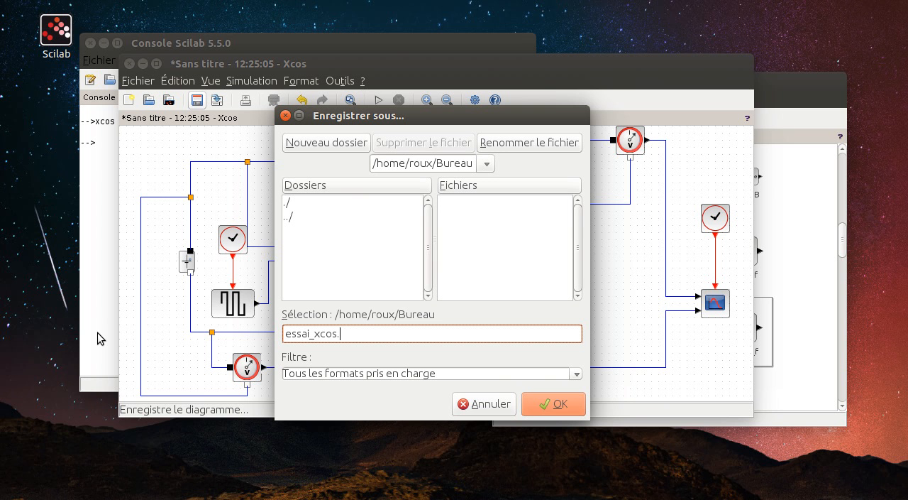
type("xcos")
left_click(578, 374)
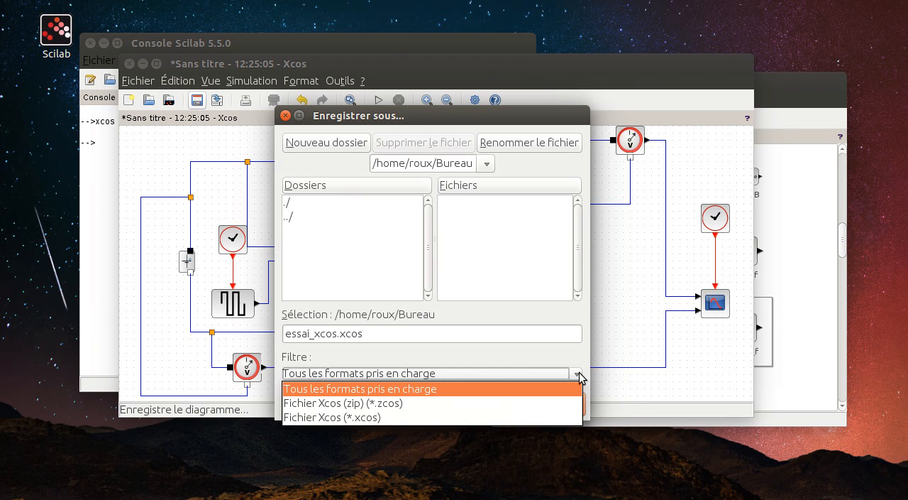
left_click(383, 418)
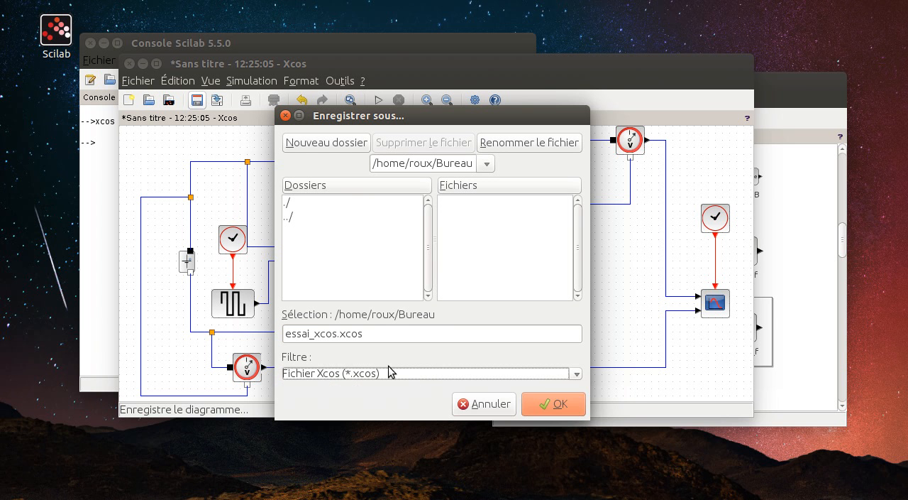
left_click(567, 406)
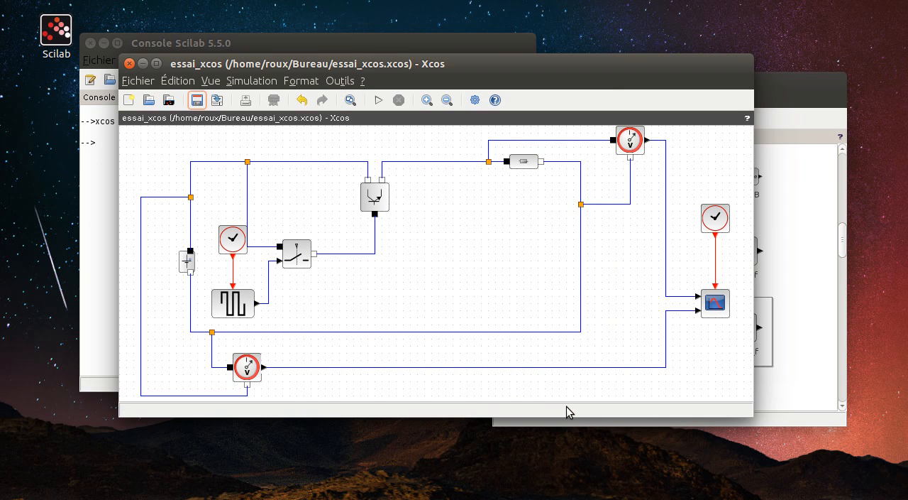
left_click_drag(56, 106, 61, 437)
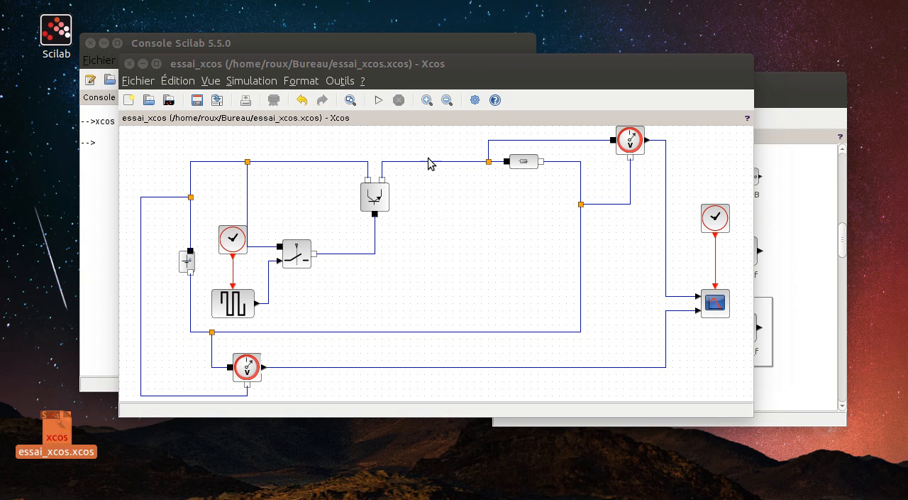
- Set the simulation's final integration time to 30
left_click(252, 80)
left_click(261, 101)
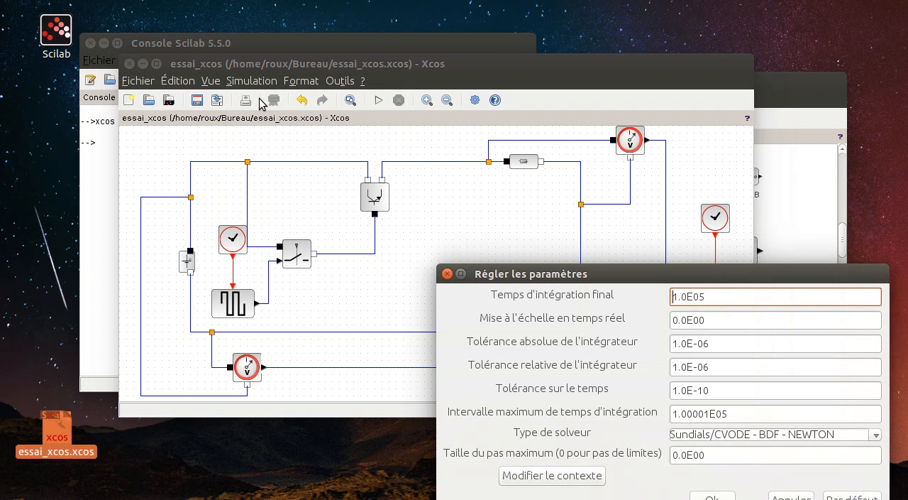
left_click_drag(741, 299, 598, 301)
type("30")
left_click_drag(696, 275, 649, 195)
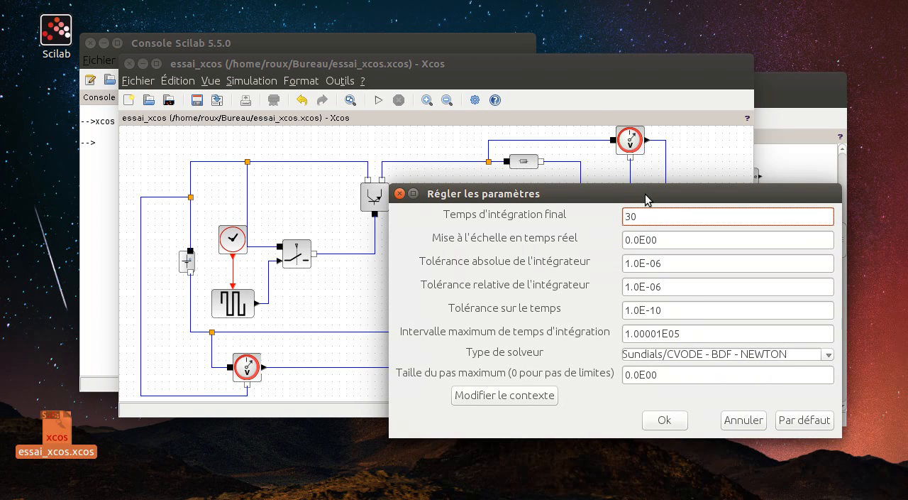
left_click(672, 418)
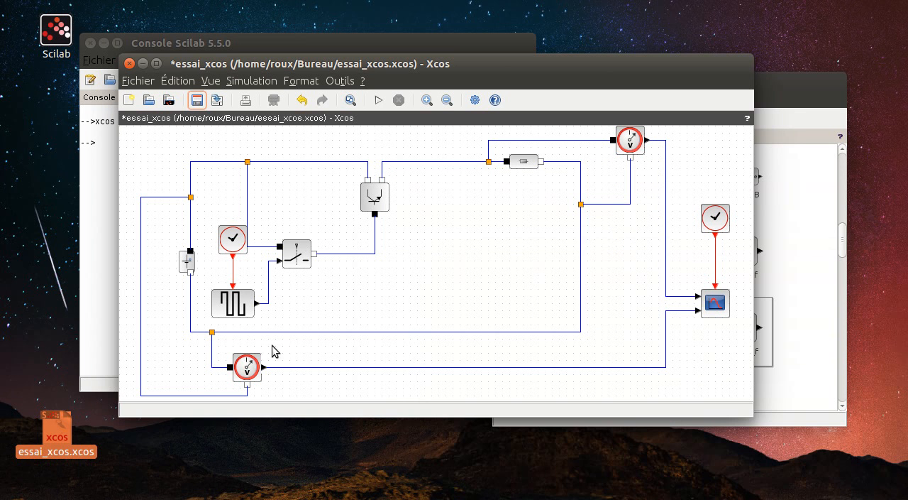
- Run the simulation, dismiss the Modelica info message, examine both scope plots and close the figure
left_click(378, 101)
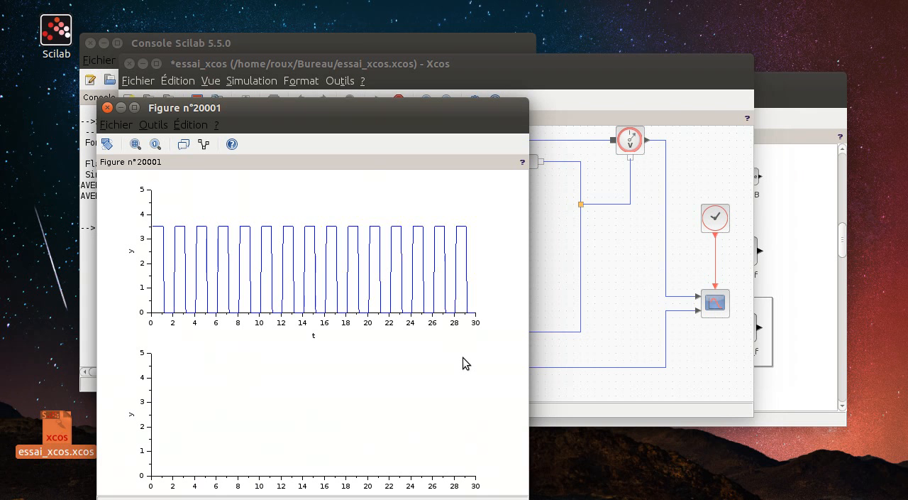
left_click_drag(347, 107, 514, 52)
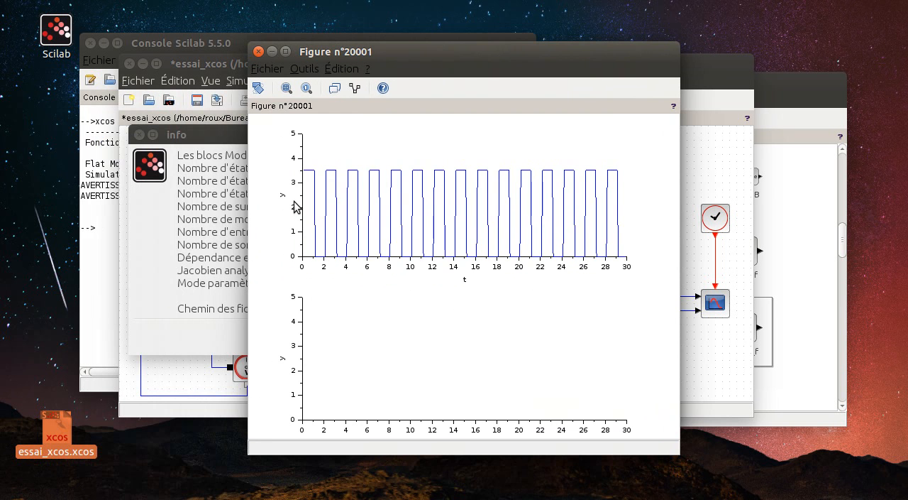
left_click(222, 215)
left_click(462, 339)
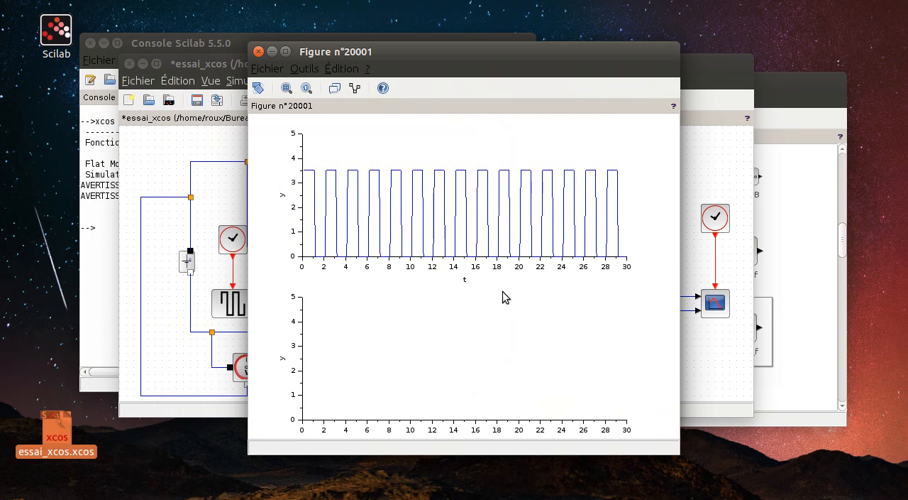
left_click_drag(591, 55, 406, 108)
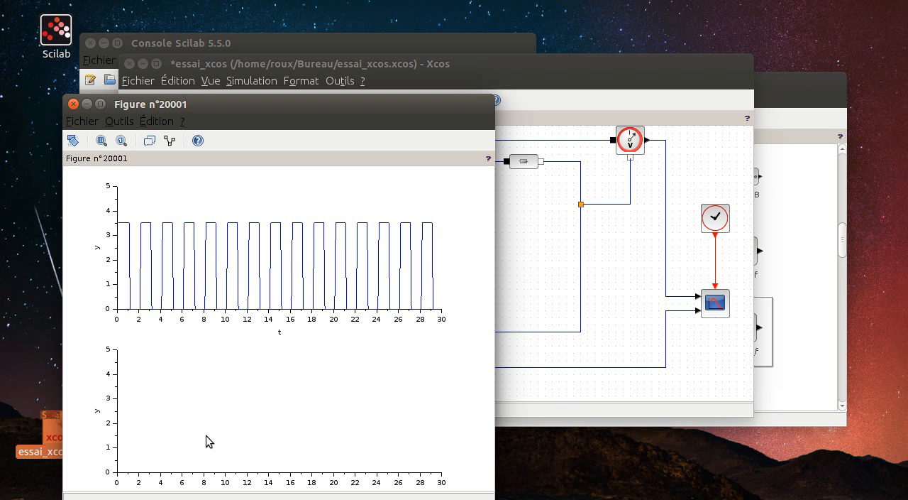
left_click(73, 104)
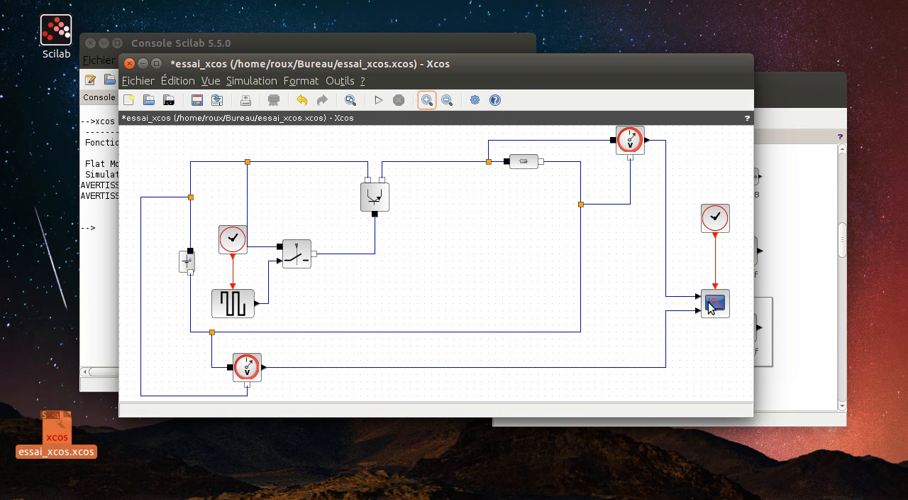
- Change the scope's limits for its second input to a Ymax of 0 and a Ymin of -5
left_click(717, 303)
right_click(718, 303)
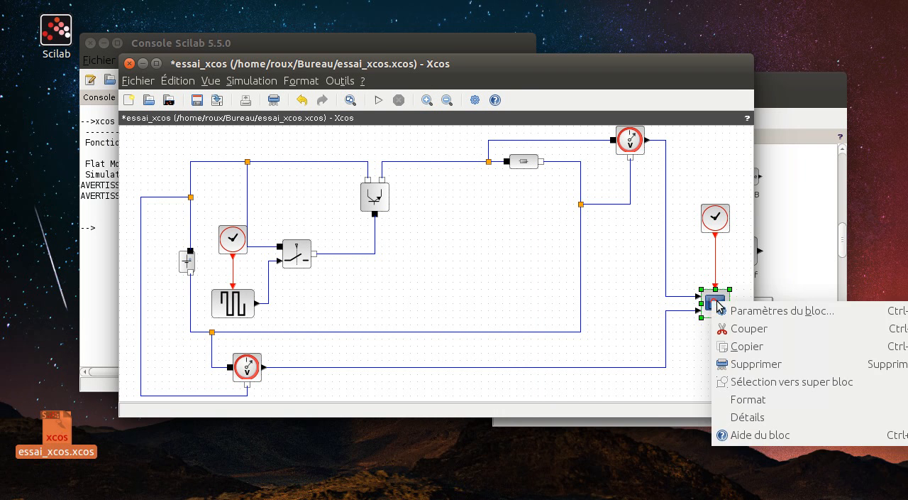
left_click(740, 317)
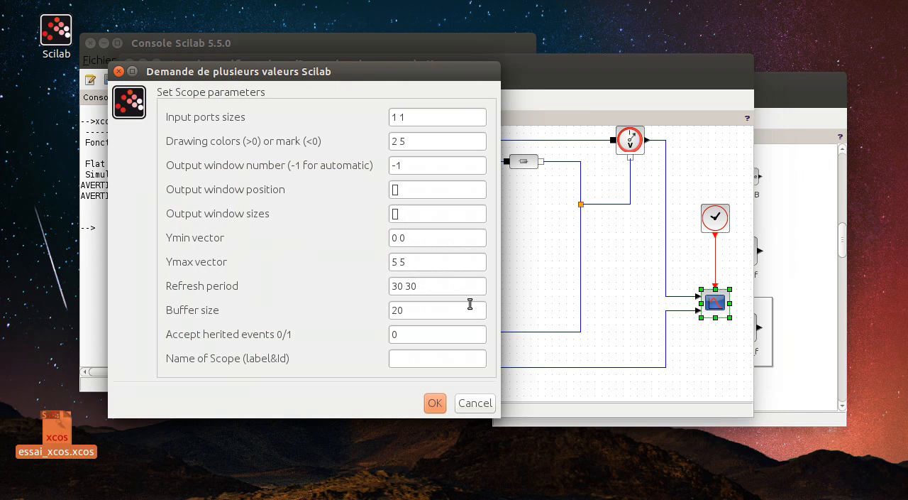
left_click(401, 262)
key("Delete")
type("0")
left_click(413, 238)
key("BackSpace")
type("-5")
left_click(433, 402)
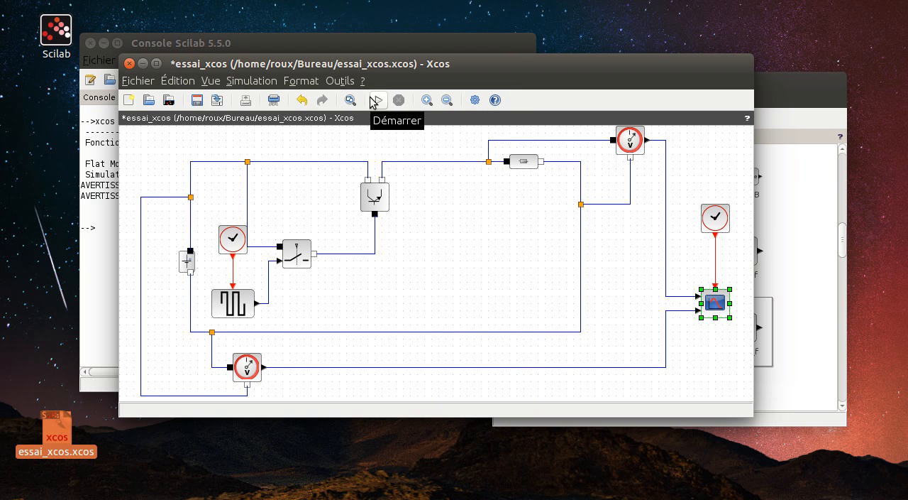
- Save the diagram and rerun the simulation with the adjusted scope limits, dismissing the Modelica info message
left_click(198, 102)
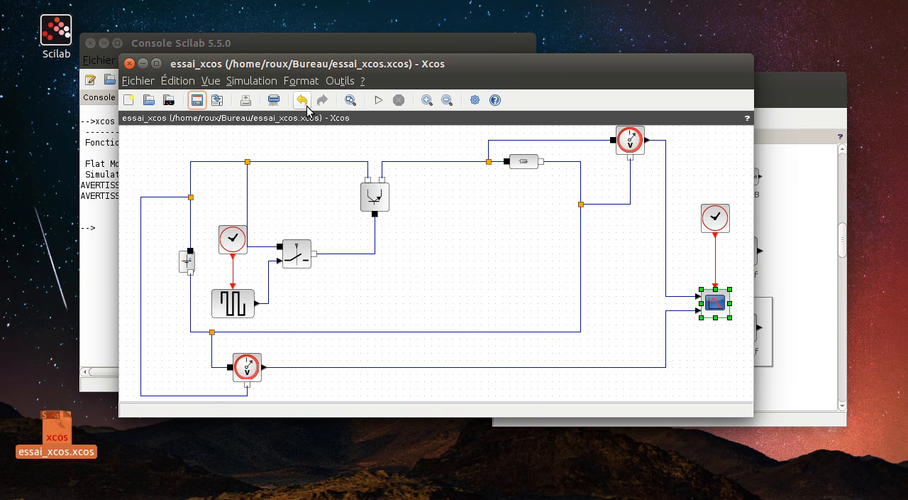
left_click(380, 101)
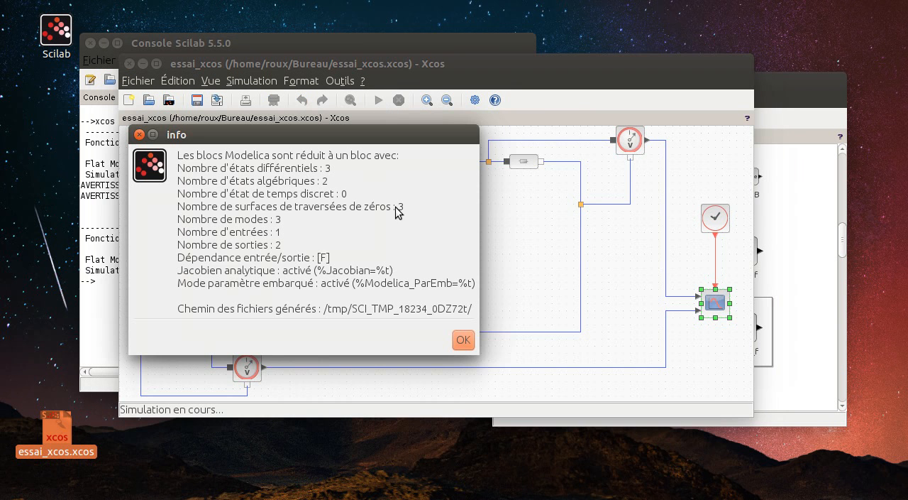
left_click(460, 338)
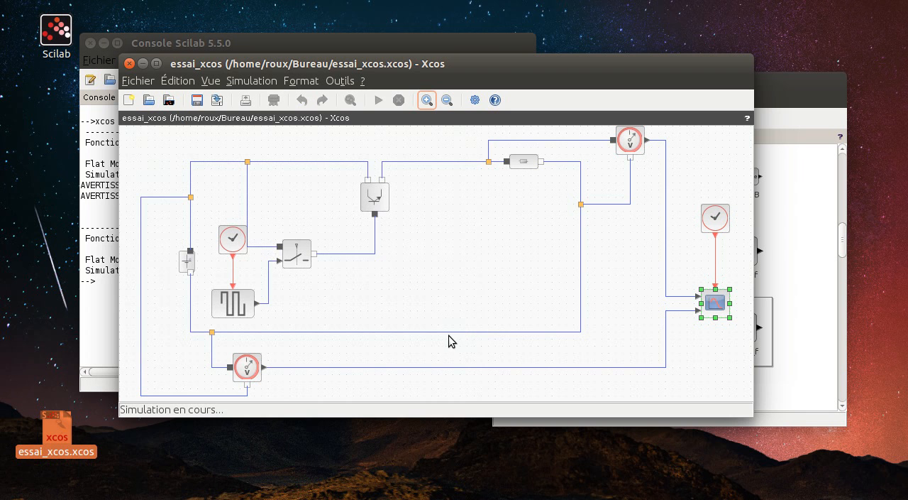